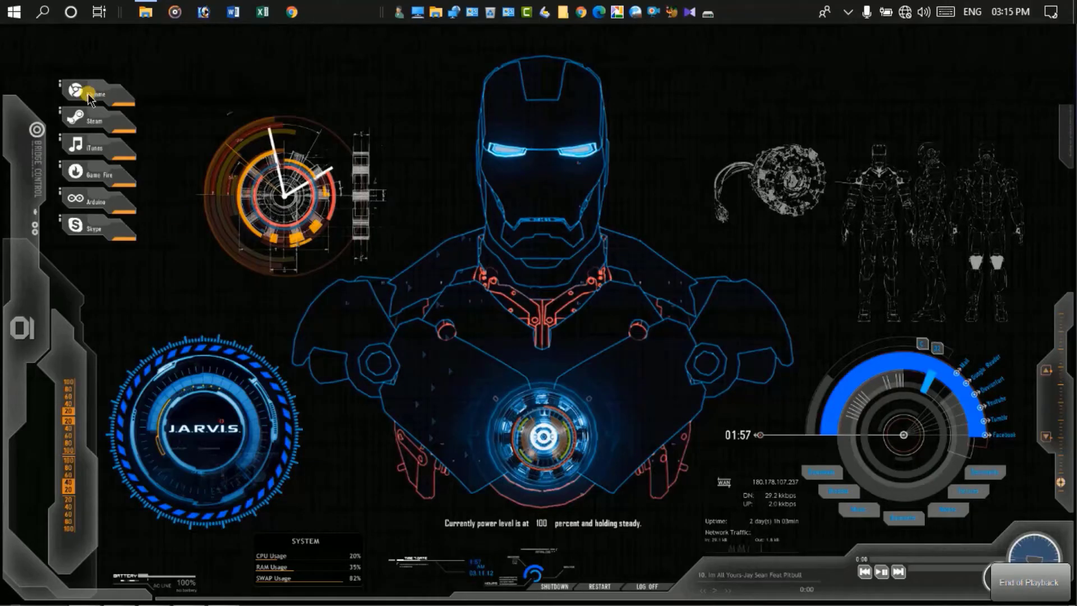
- Open the 05 Kaampur Samgaon Bridge workbook from F:\New folder\MINE very oWn Data\BBS
{"action": "left_click", "coordinate": [13, 12]}
{"action": "left_click", "coordinate": [461, 199]}
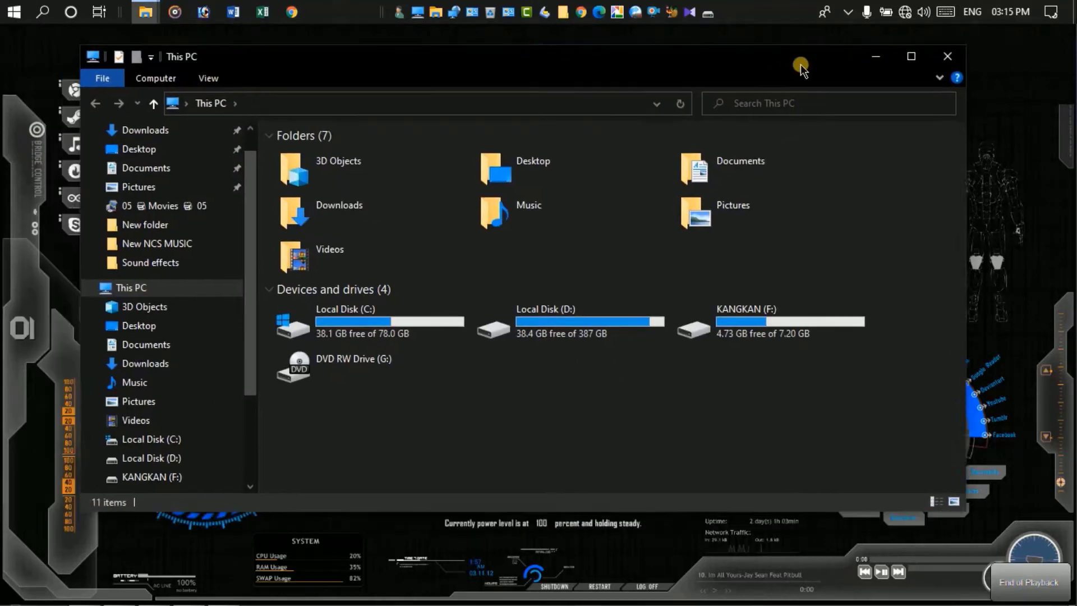
{"action": "right_click", "coordinate": [697, 320]}
{"action": "left_click", "coordinate": [783, 217]}
{"action": "double_click", "coordinate": [337, 211]}
{"action": "double_click", "coordinate": [337, 237]}
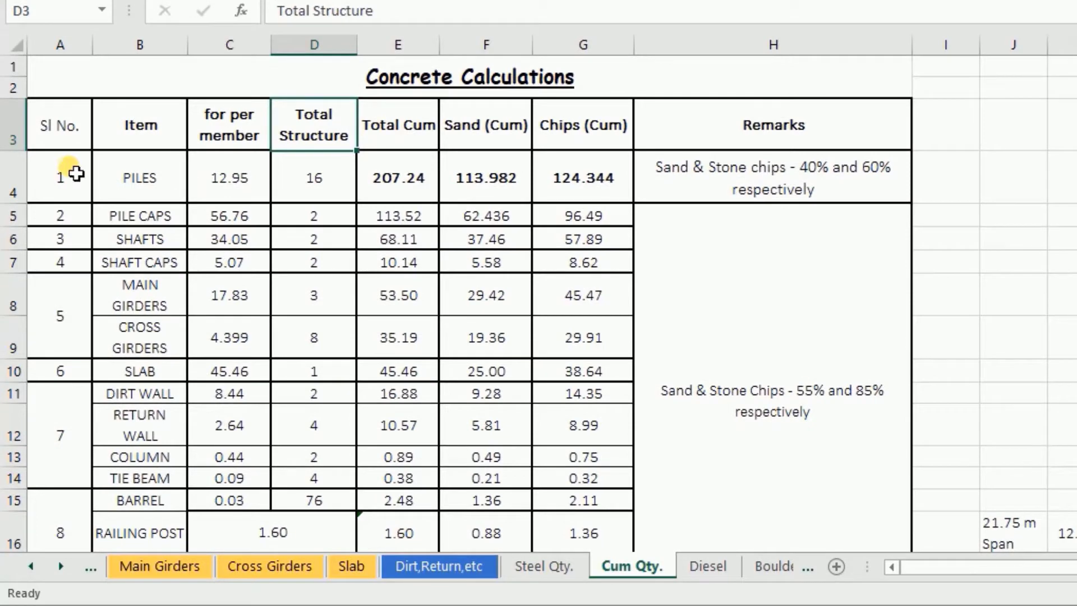
{"action": "left_click", "coordinate": [69, 172]}
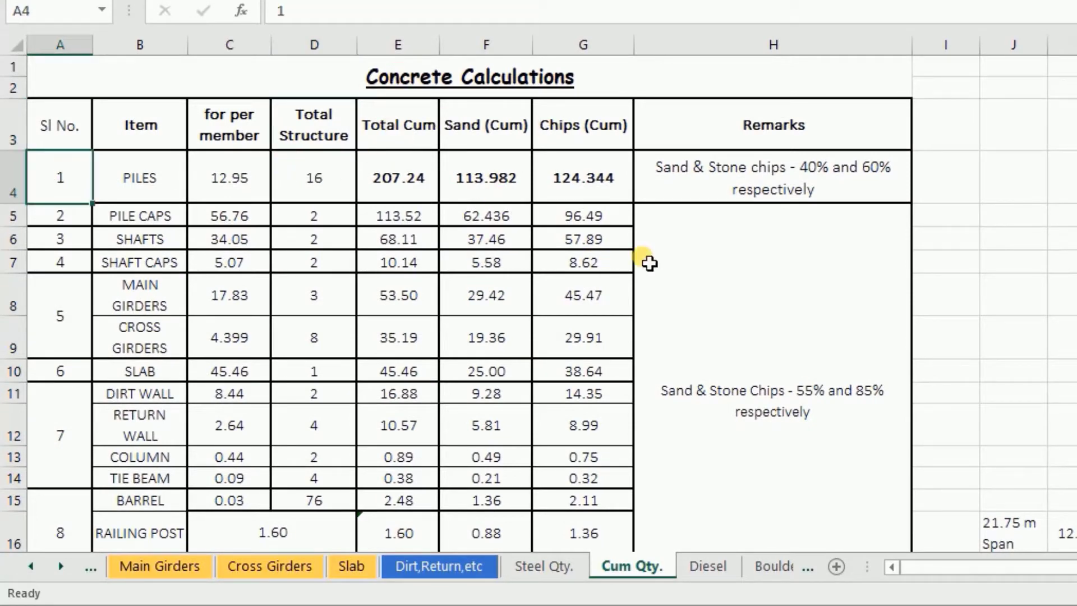
{"action": "left_click", "coordinate": [240, 180]}
{"action": "left_click", "coordinate": [328, 179]}
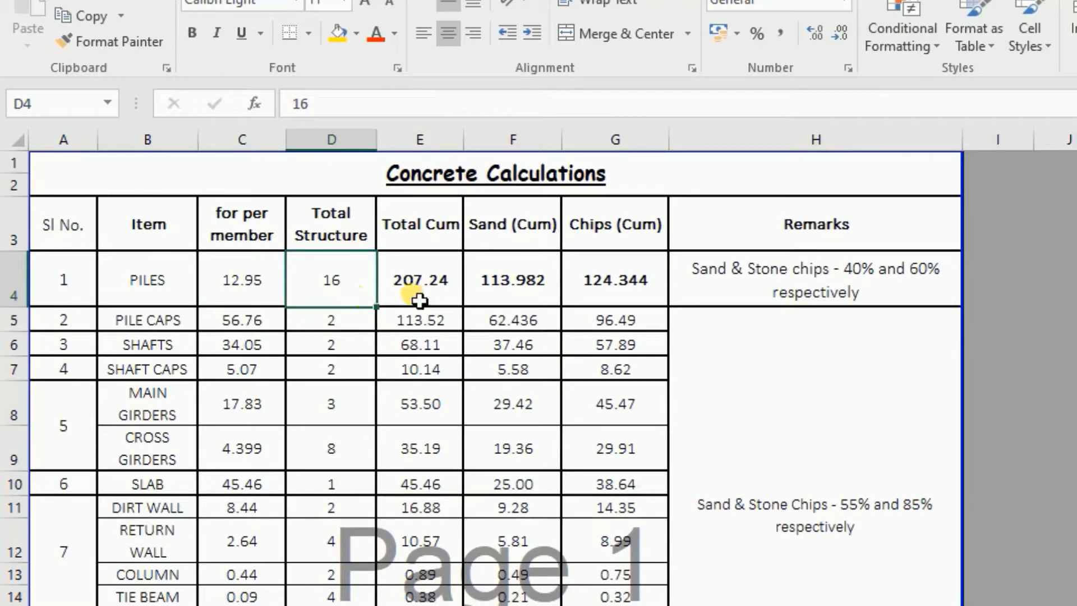
{"action": "left_click", "coordinate": [414, 290]}
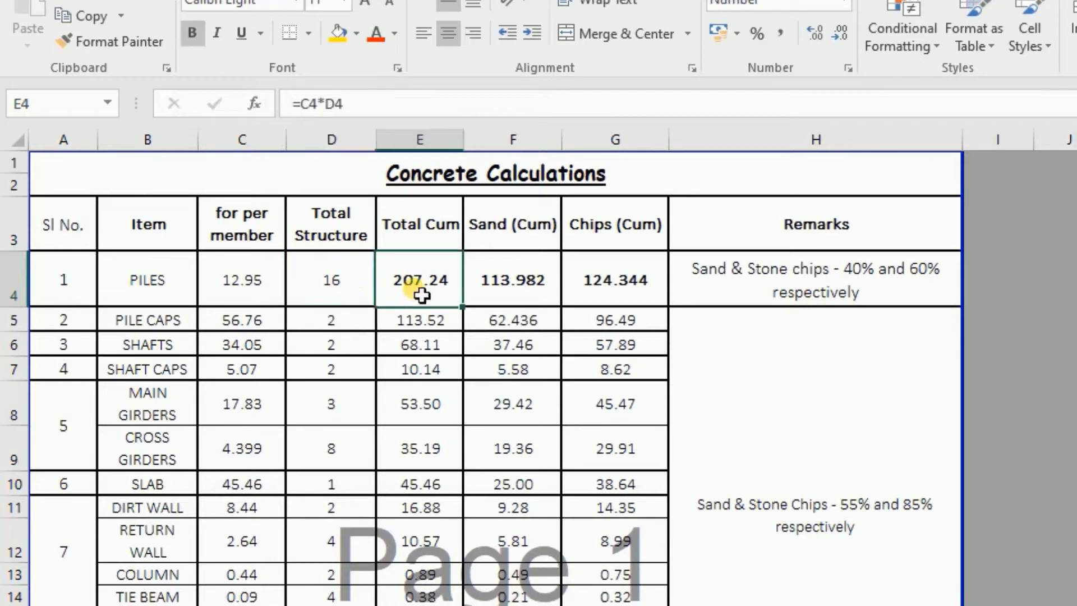
{"action": "left_click", "coordinate": [511, 293]}
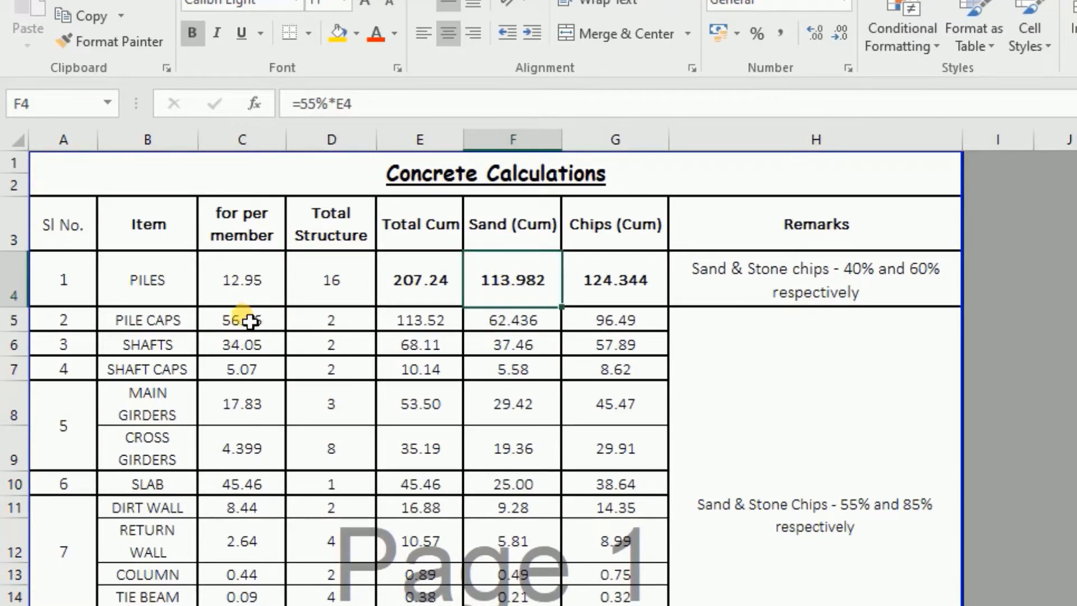
{"action": "left_click", "coordinate": [254, 285]}
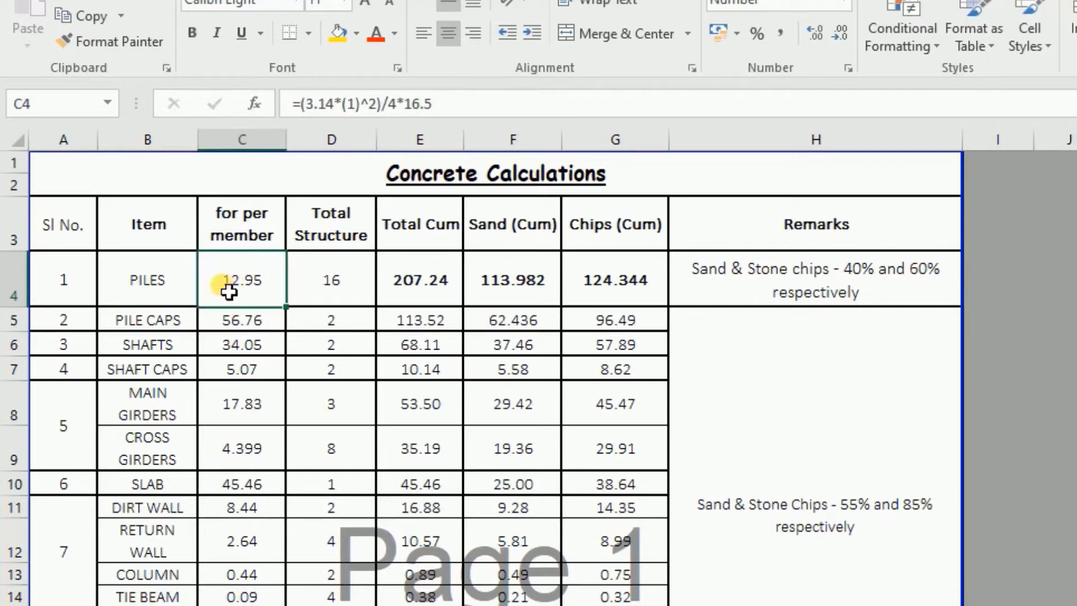
{"action": "left_click", "coordinate": [434, 125]}
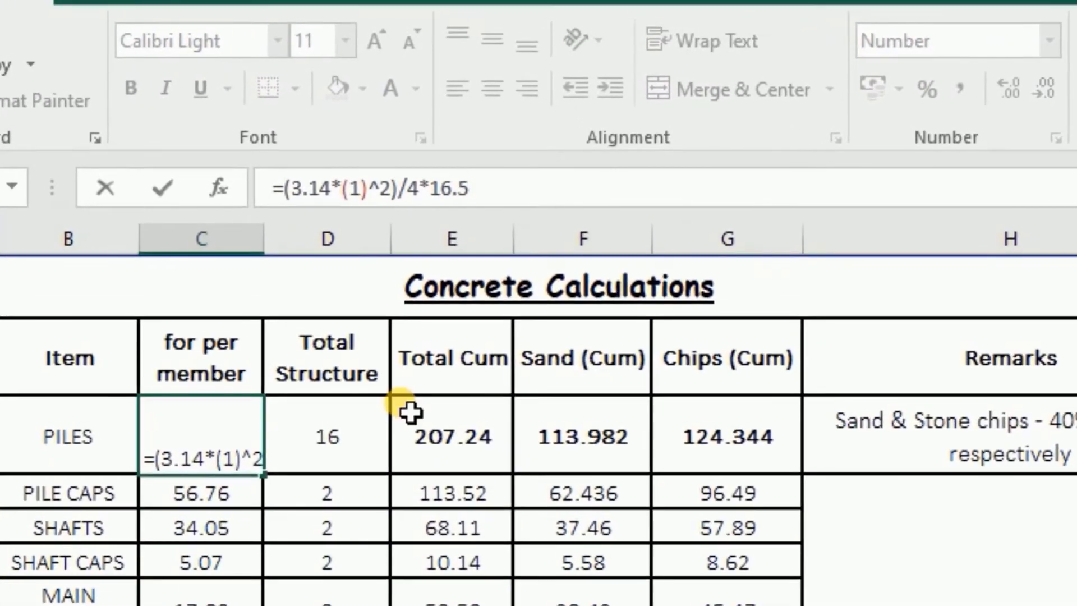
{"action": "type", "text": "c"}
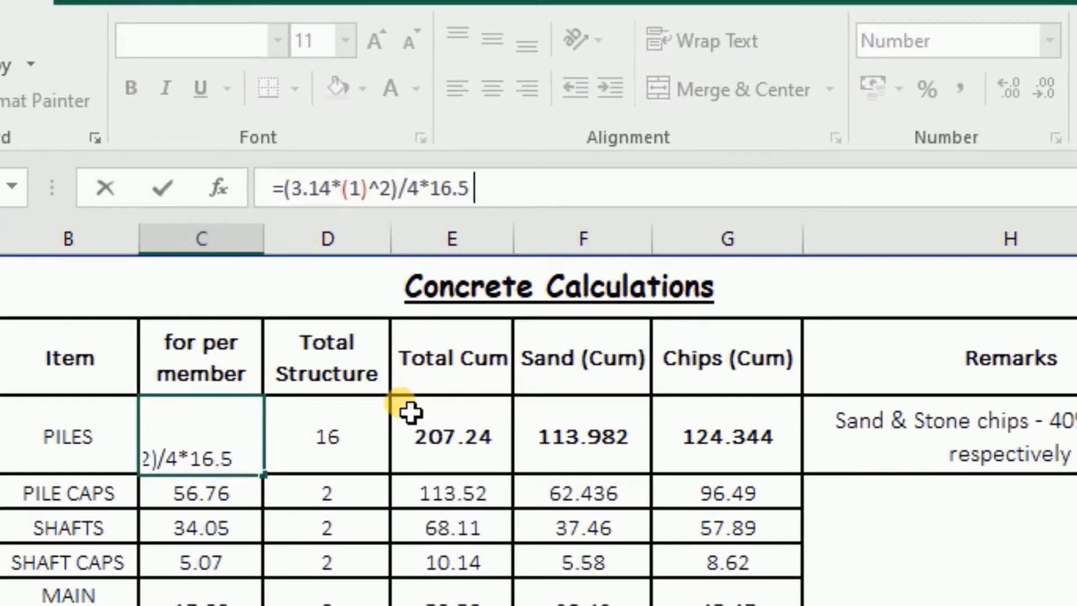
{"action": "type", "text": "um"}
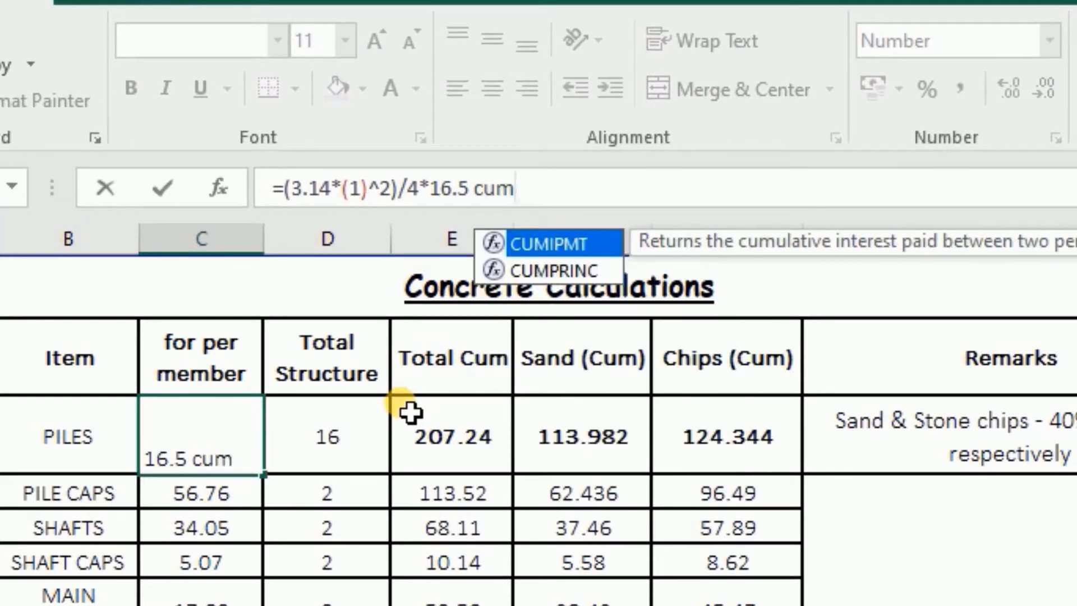
{"action": "key", "text": "Escape"}
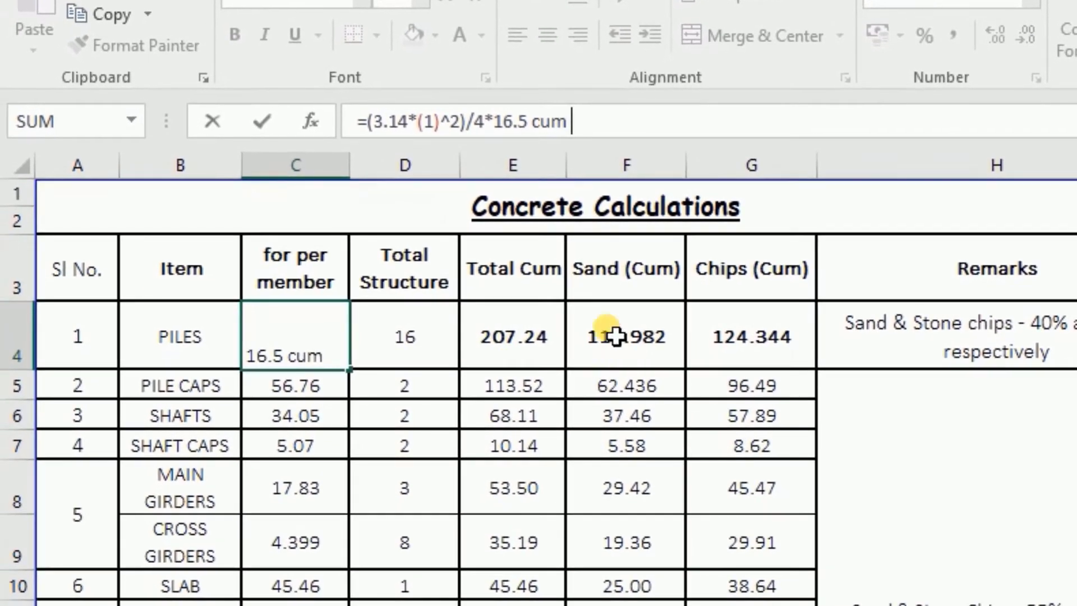
{"action": "key", "text": "Return"}
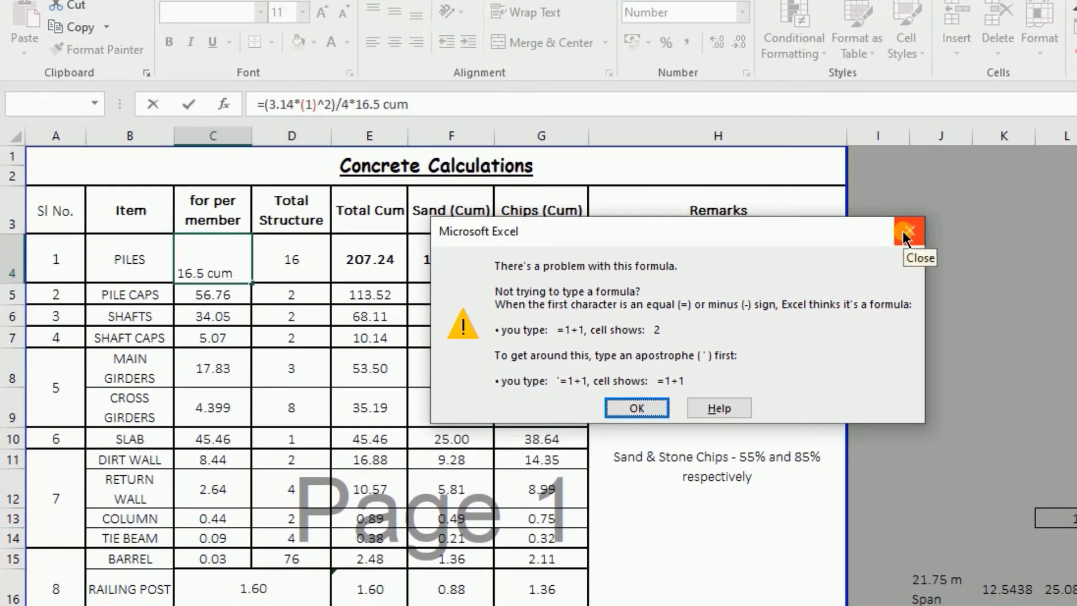
{"action": "left_click", "coordinate": [890, 231]}
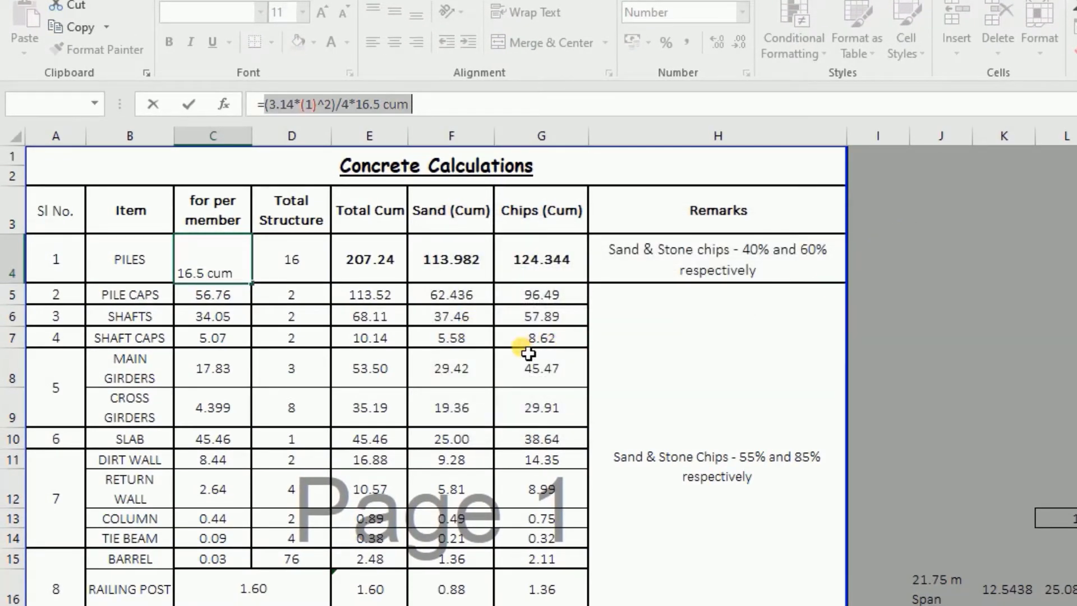
{"action": "key", "text": "Escape"}
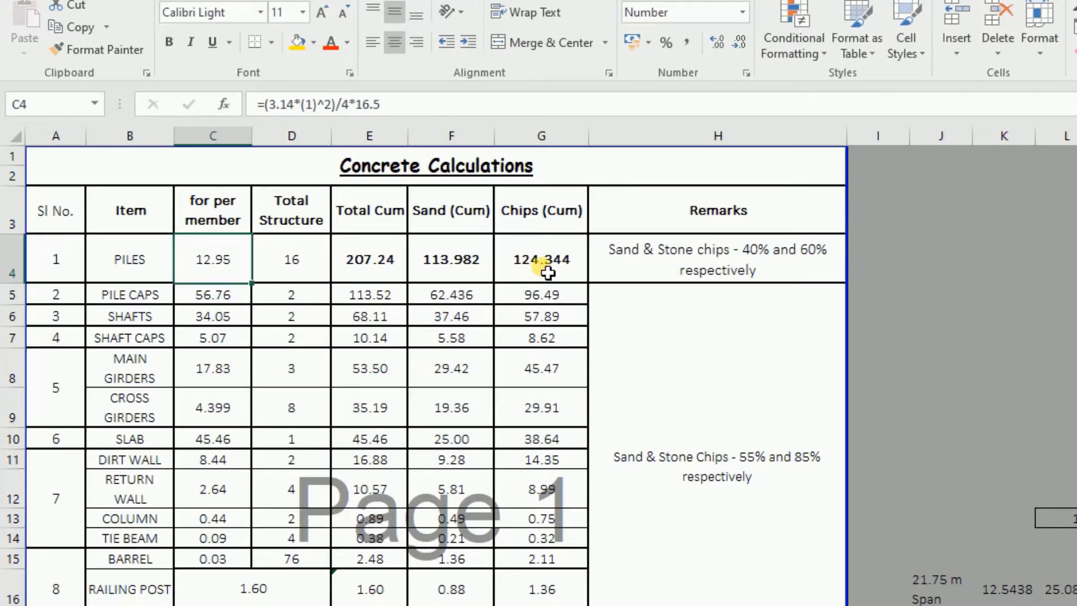
{"action": "left_click", "coordinate": [362, 240]}
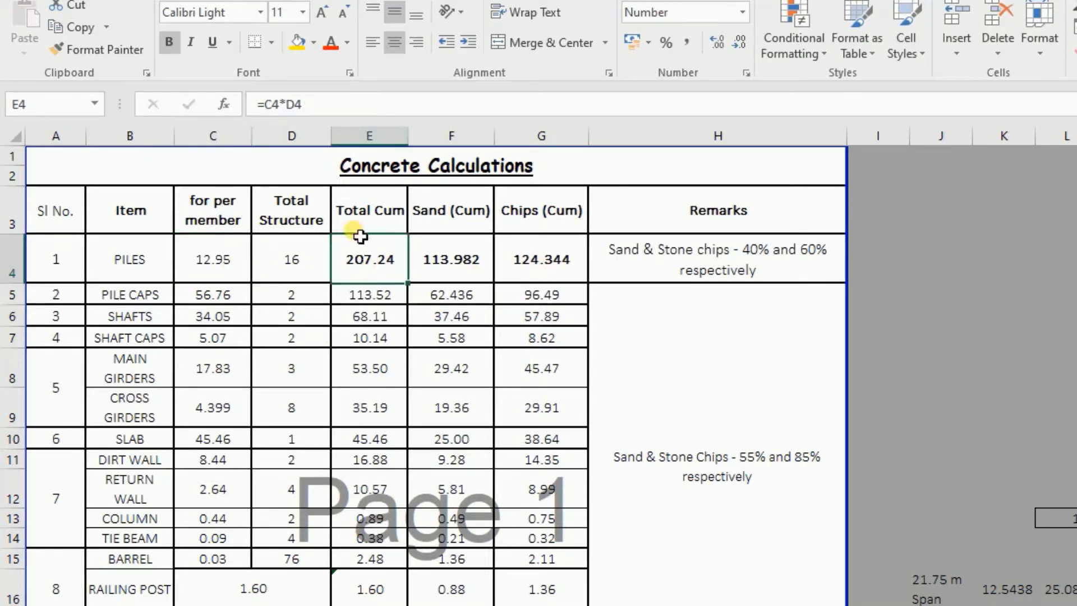
{"action": "left_click", "coordinate": [362, 107]}
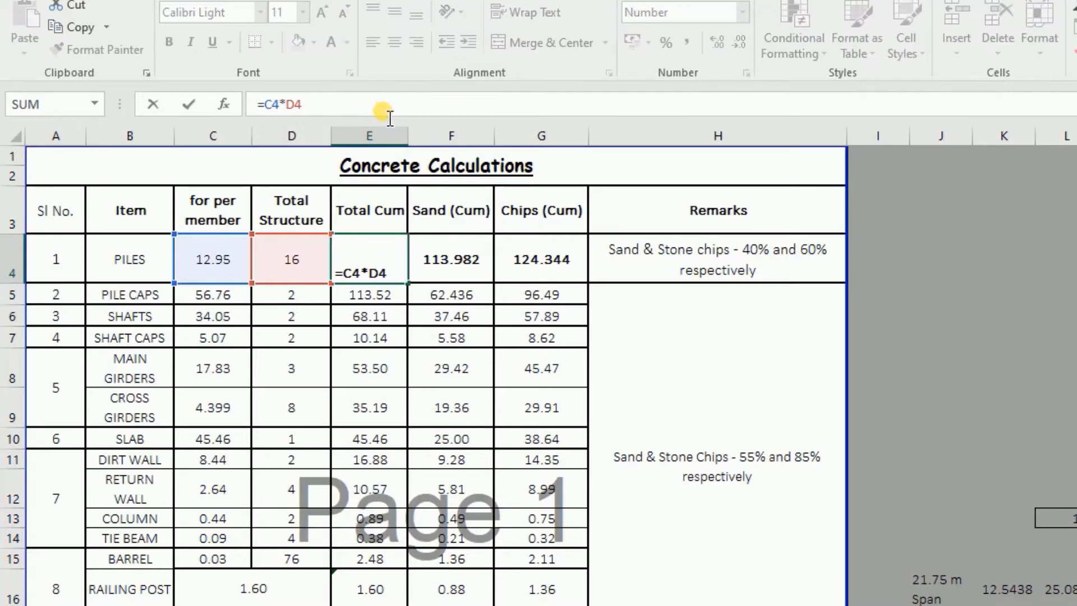
{"action": "key", "text": "ctrl+Return"}
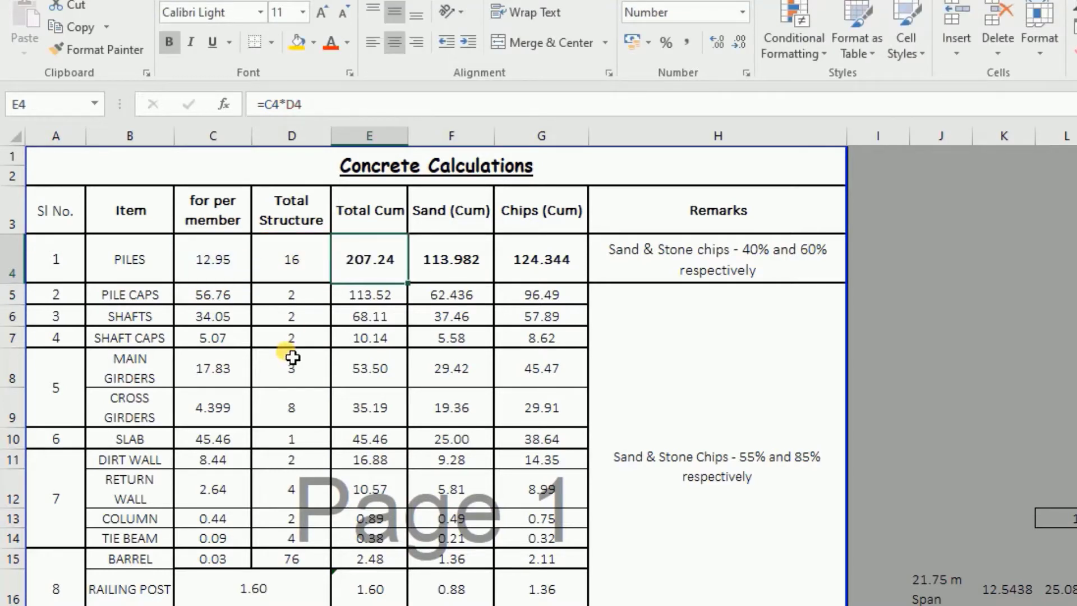
{"action": "left_click", "coordinate": [216, 269]}
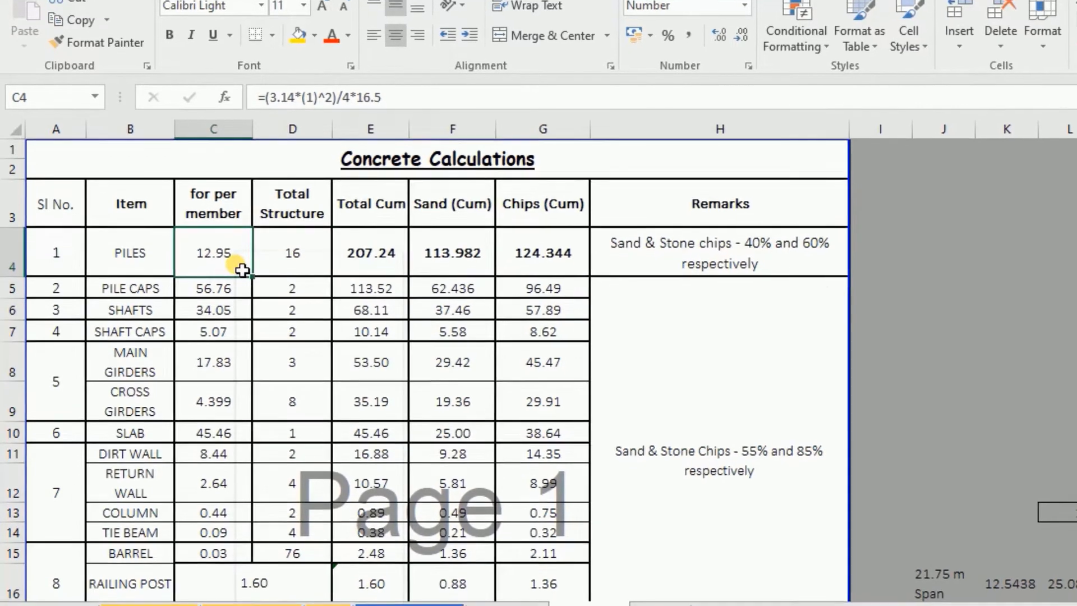
- Give cell C4 the custom format 0.00 "Cum" so it reads 12.95 Cum
{"action": "right_click", "coordinate": [240, 277]}
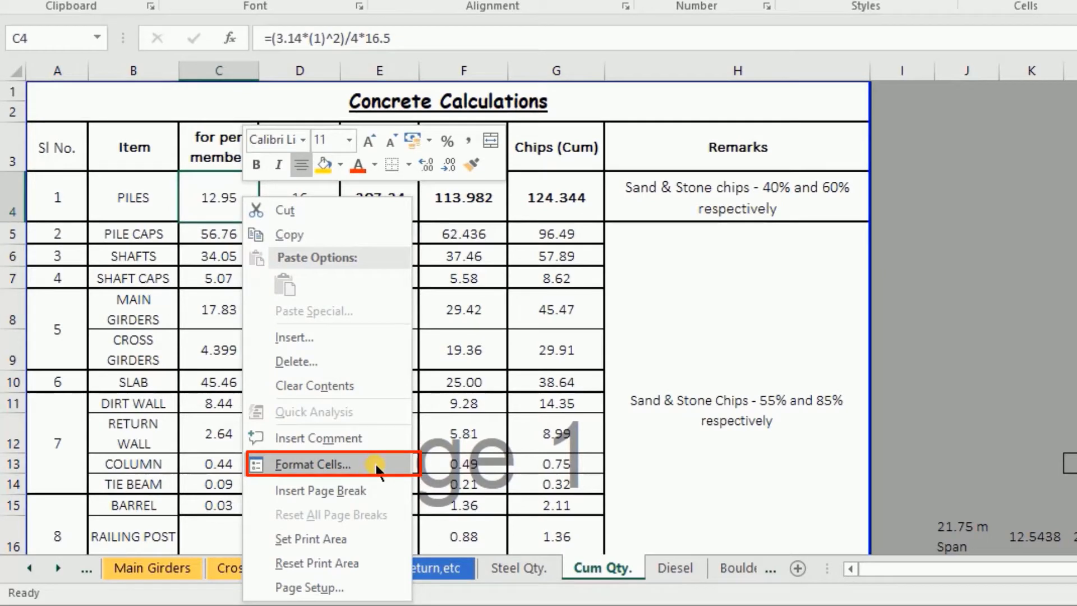
{"action": "left_click", "coordinate": [374, 462]}
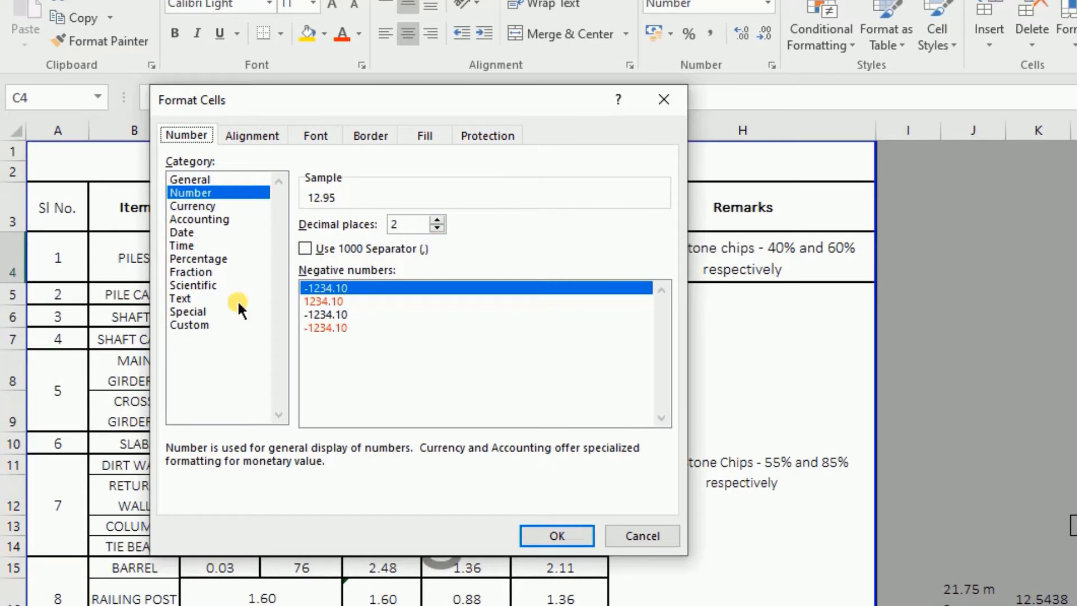
{"action": "left_click", "coordinate": [199, 323]}
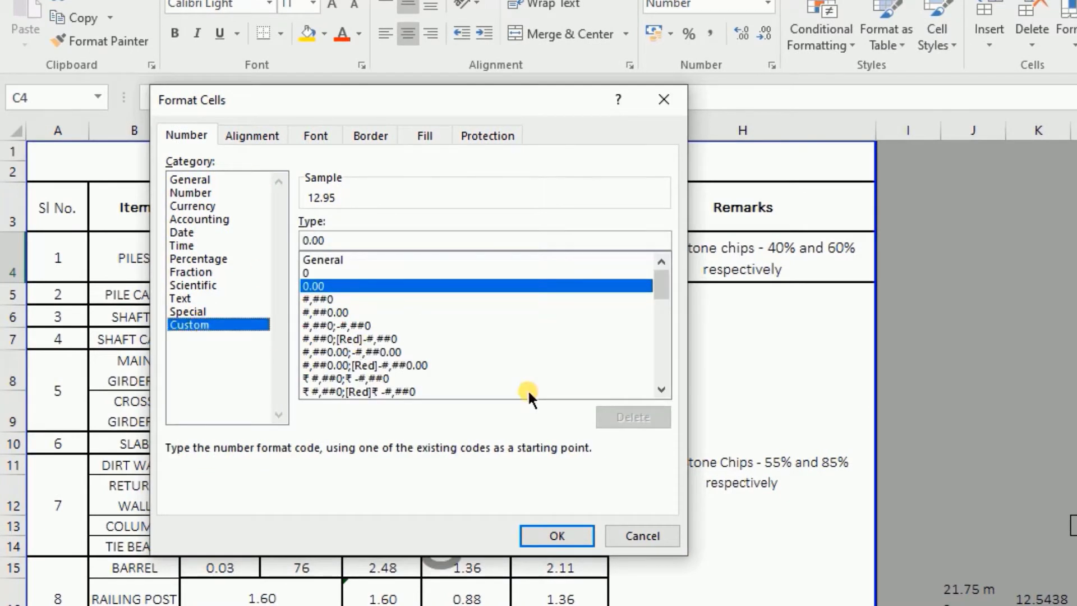
{"action": "left_click", "coordinate": [340, 240]}
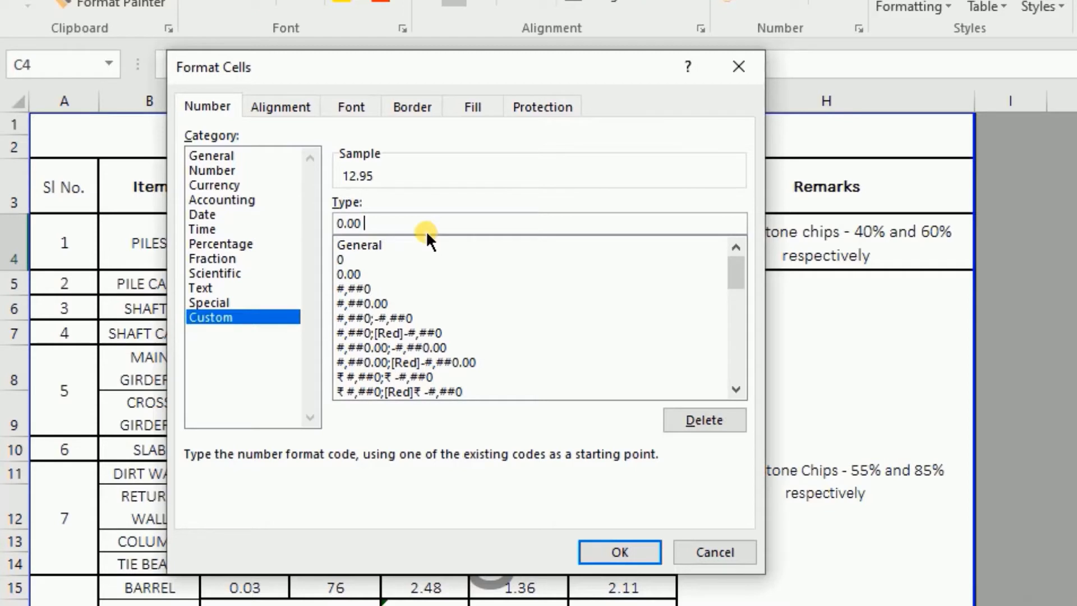
{"action": "type", "text": "\""}
{"action": "type", "text": "Cum\""}
{"action": "left_click", "coordinate": [622, 553]}
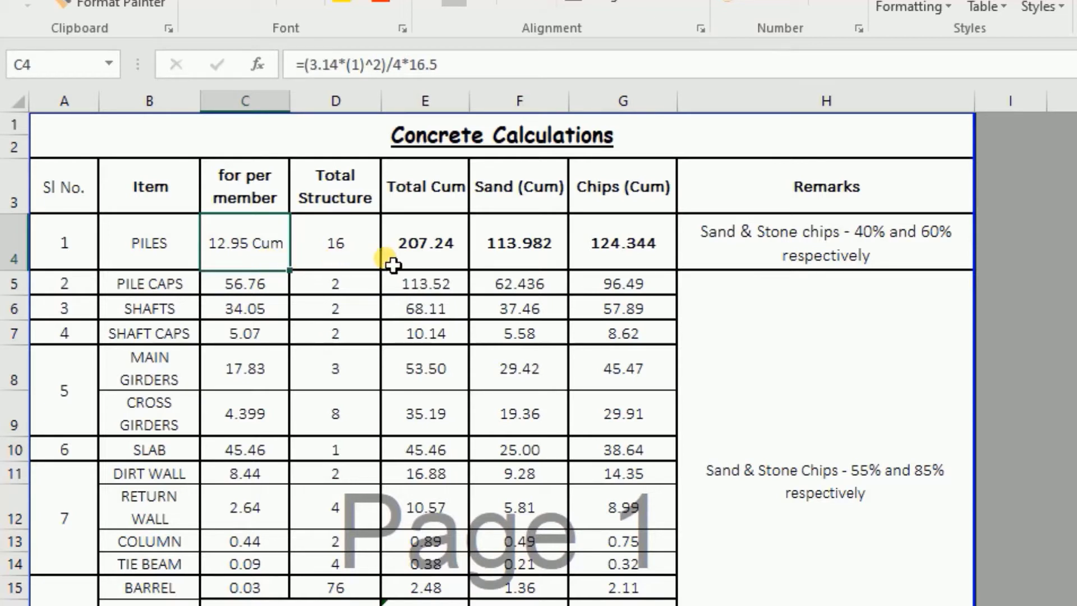
- Select all of column C and choose the 0.00 "Cum" custom format for it
{"action": "left_click", "coordinate": [263, 116]}
{"action": "right_click", "coordinate": [252, 105]}
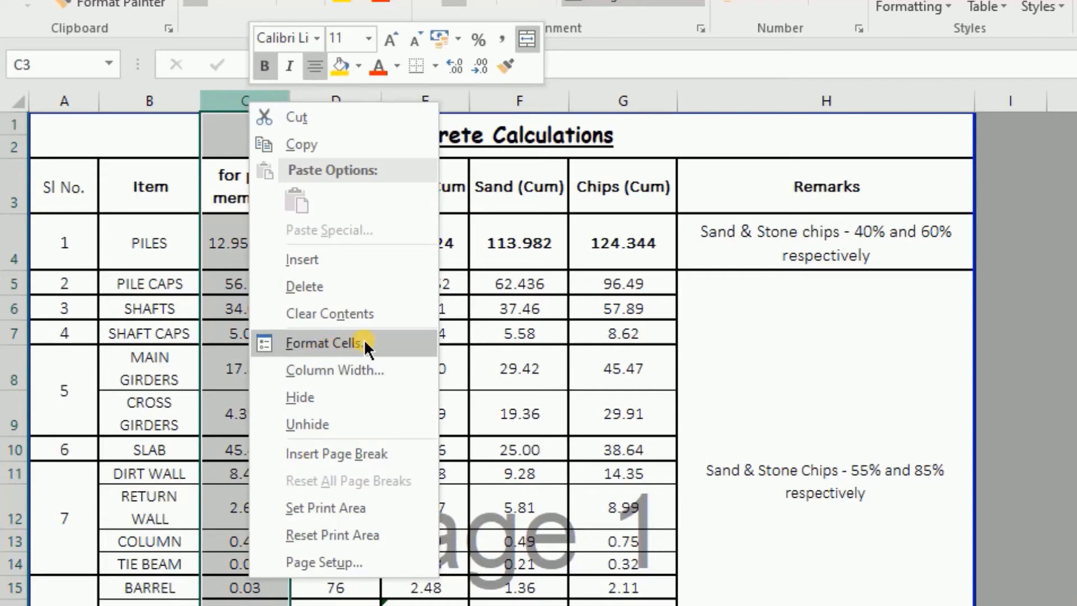
{"action": "left_click", "coordinate": [399, 339]}
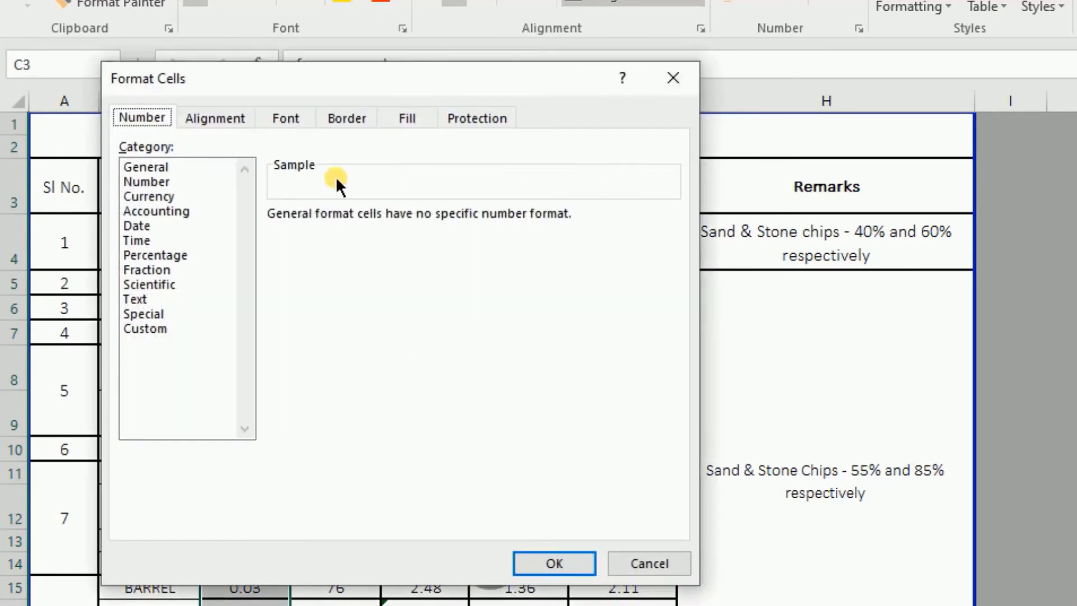
{"action": "left_click", "coordinate": [154, 328]}
{"action": "left_click_drag", "start_coordinate": [670, 285], "coordinate": [670, 375]}
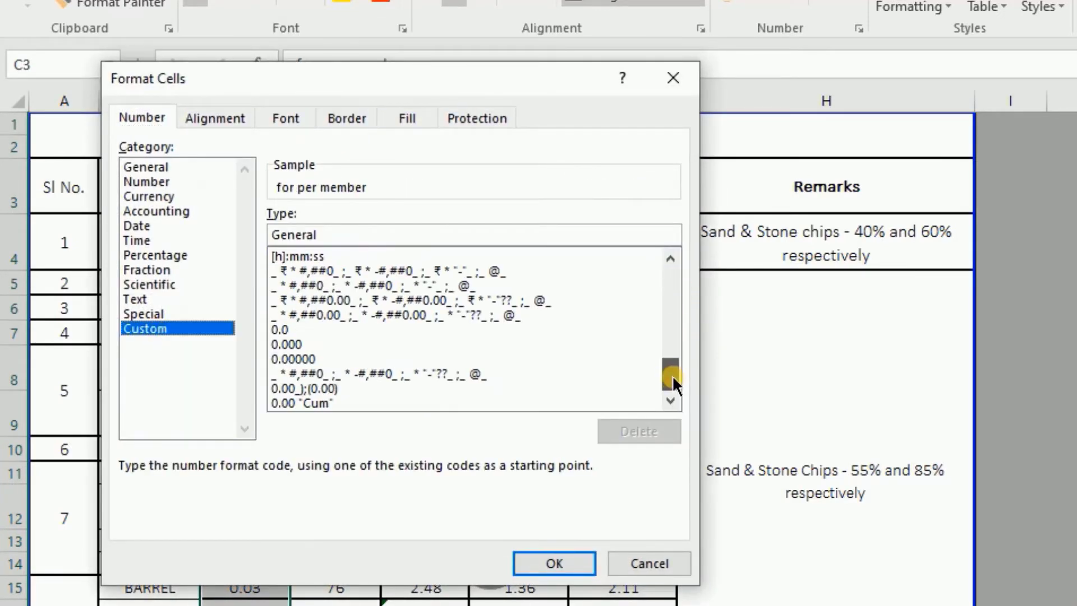
{"action": "left_click", "coordinate": [325, 402]}
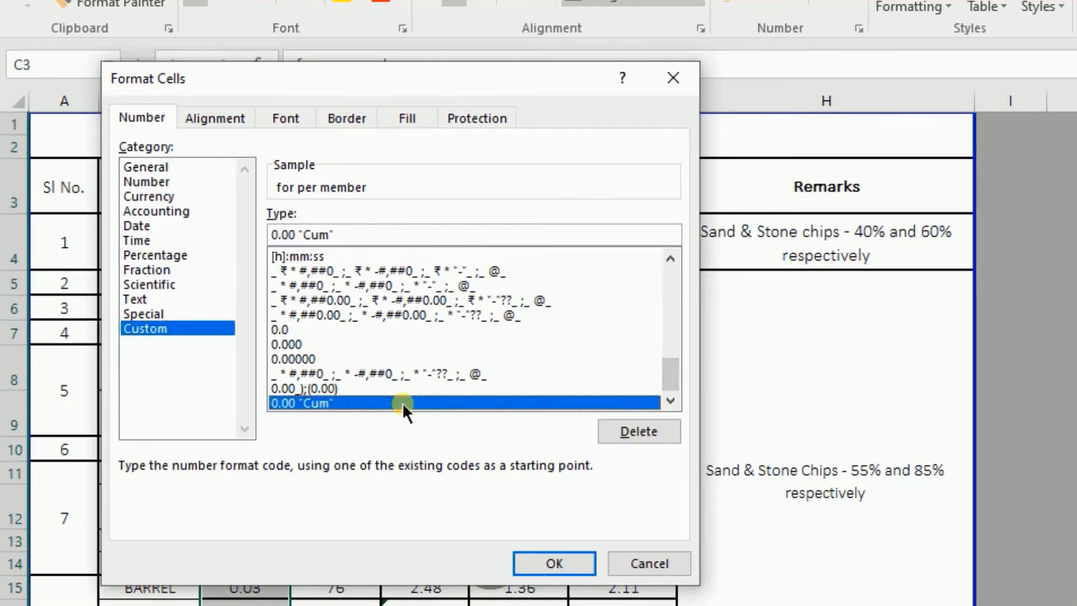
- Apply the Cum format to column C and widen it to show 383.48, 421.16, 2984.00 Cum
{"action": "left_click", "coordinate": [544, 558]}
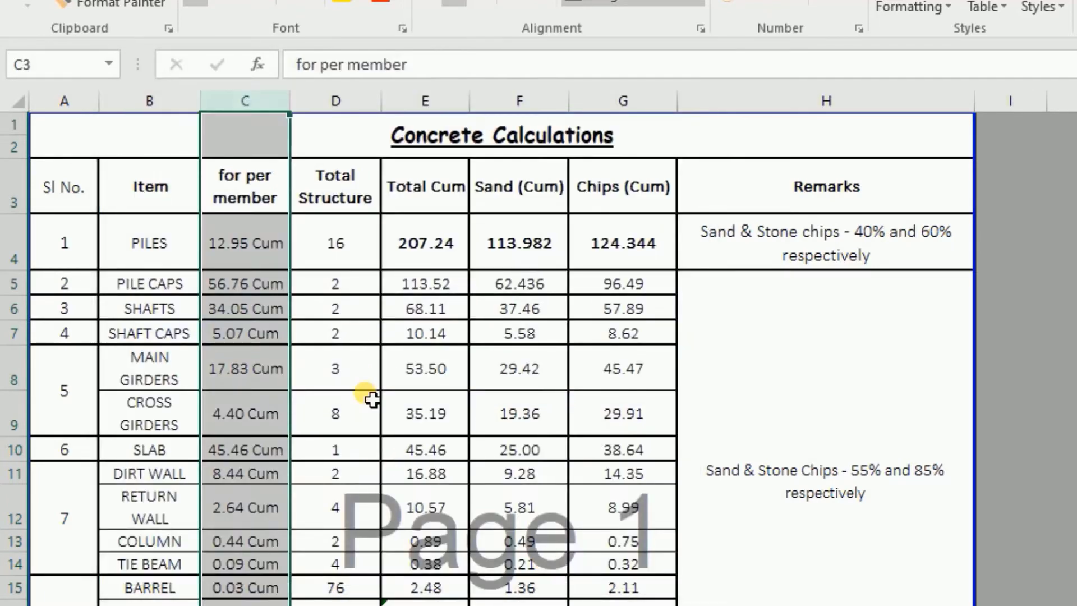
{"action": "scroll", "coordinate": [272, 355], "scroll_direction": "down", "scroll_amount": 2}
{"action": "scroll", "coordinate": [272, 355], "scroll_direction": "down", "scroll_amount": 2}
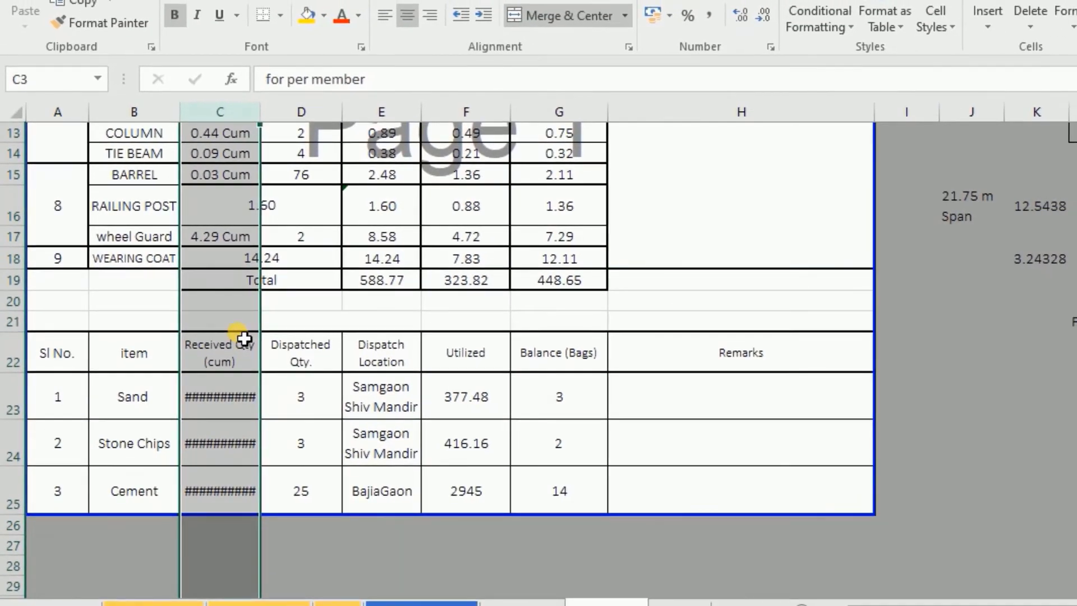
{"action": "left_click_drag", "start_coordinate": [261, 112], "coordinate": [276, 123]}
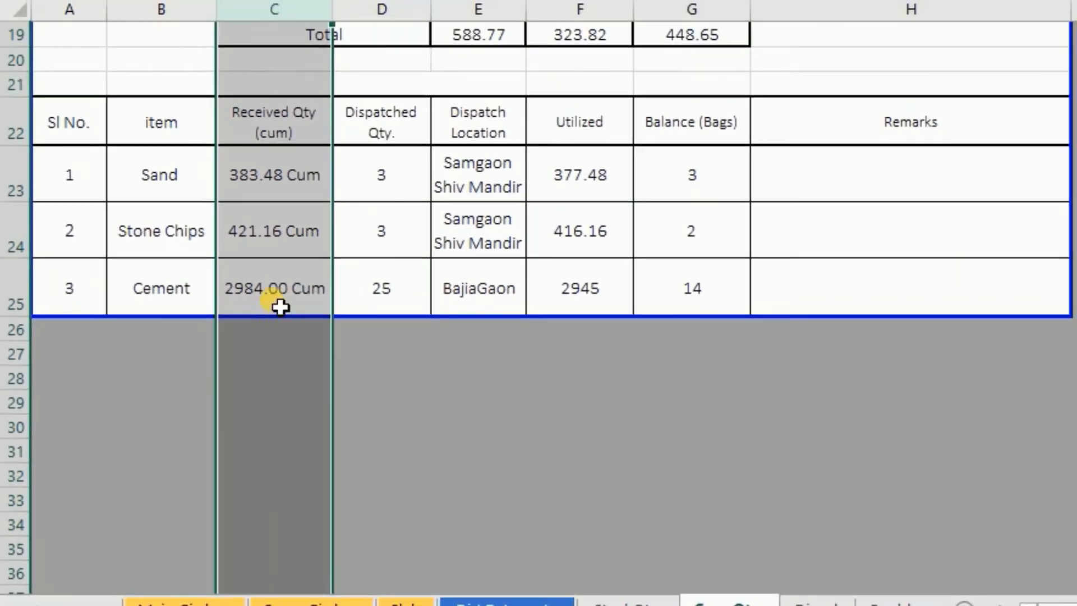
{"action": "left_click", "coordinate": [280, 301]}
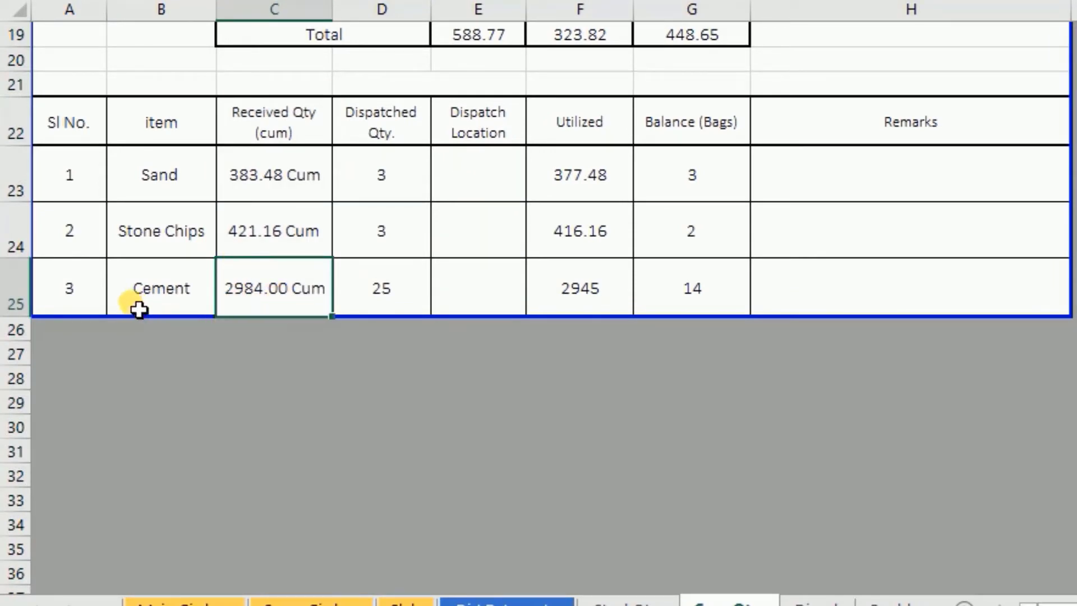
{"action": "left_click_drag", "start_coordinate": [52, 294], "coordinate": [301, 293]}
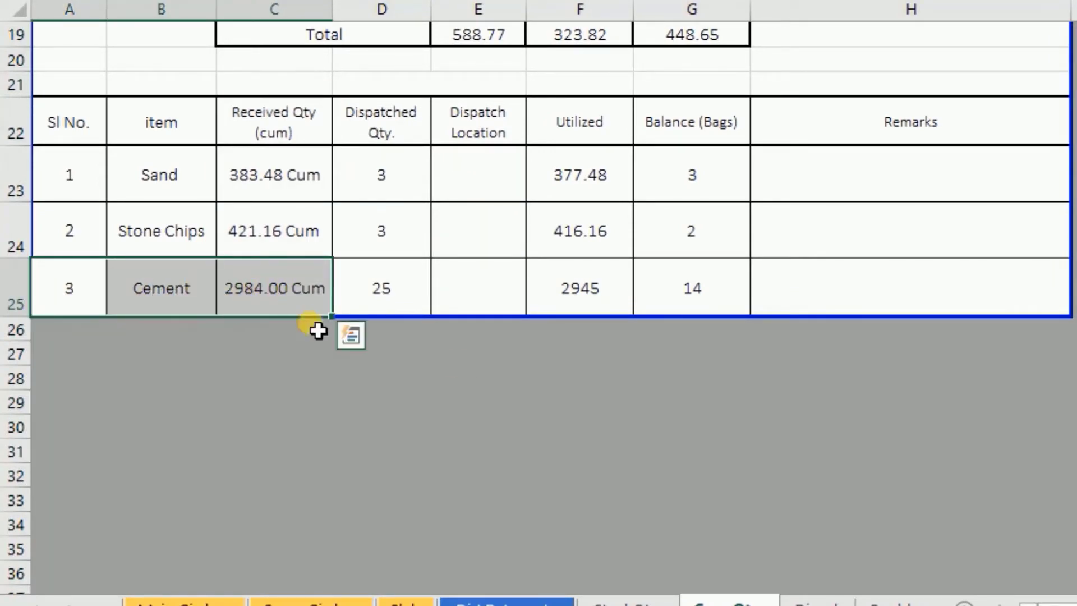
{"action": "left_click", "coordinate": [287, 296]}
- Format Cement's received quantity in C25 as 0 "Bags" so it reads 2984 Bags
{"action": "right_click", "coordinate": [286, 297]}
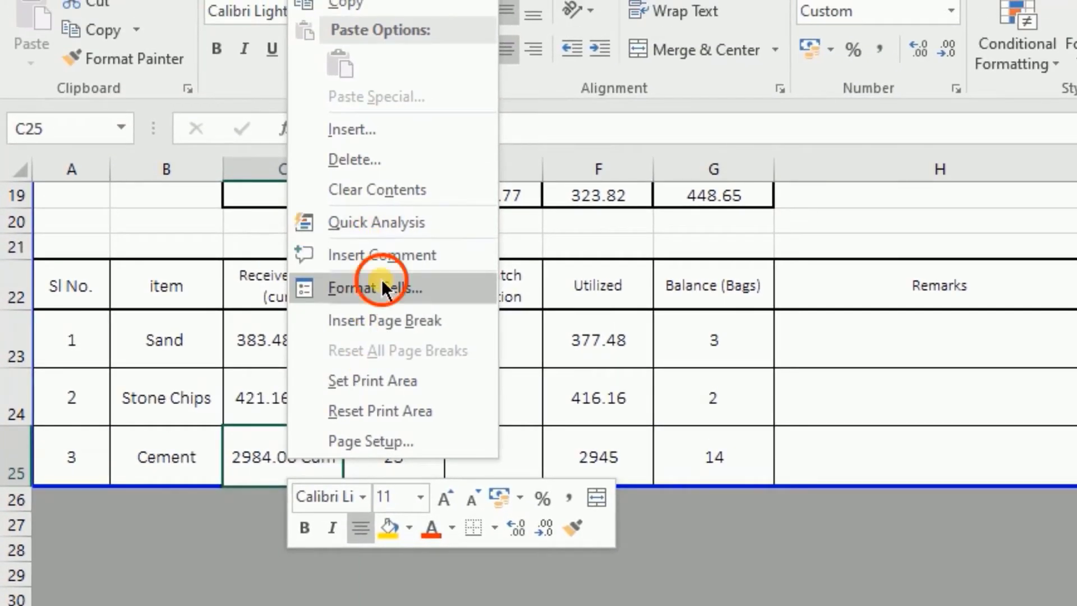
{"action": "left_click", "coordinate": [381, 287]}
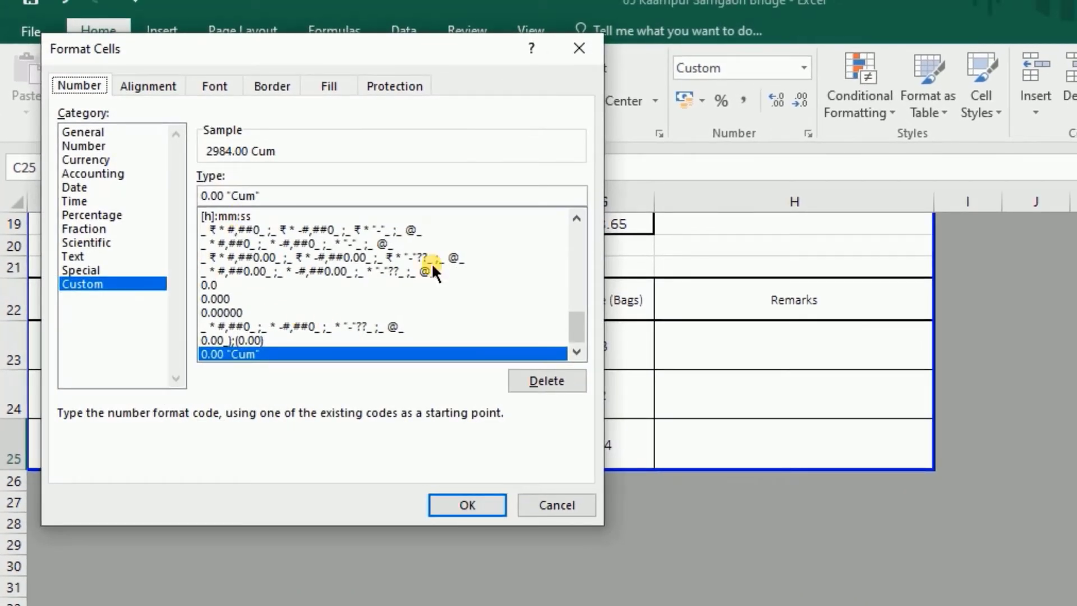
{"action": "left_click_drag", "start_coordinate": [582, 328], "coordinate": [572, 229]}
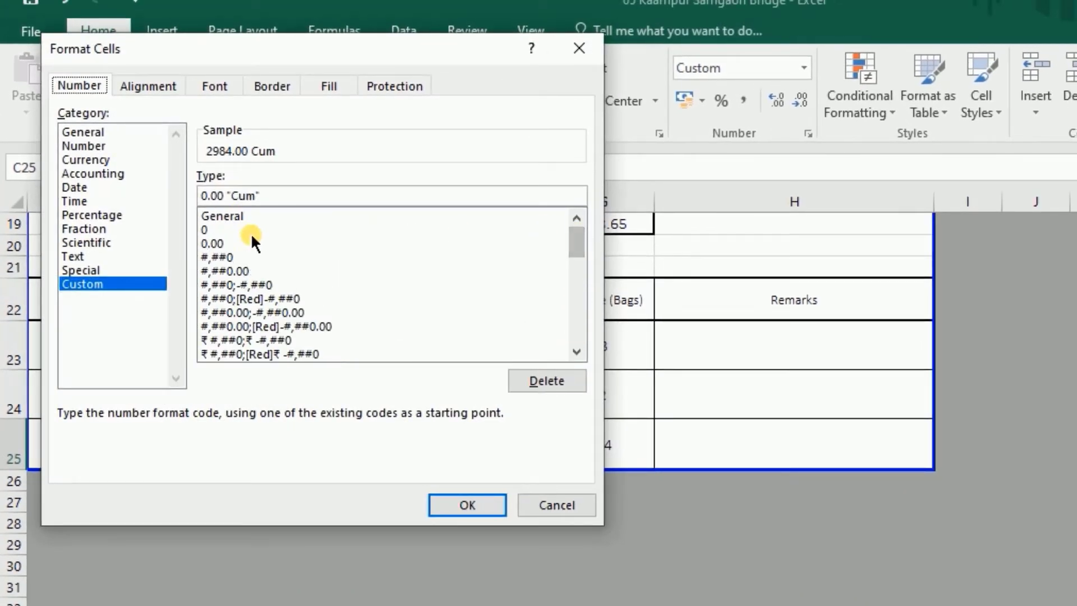
{"action": "left_click", "coordinate": [206, 229]}
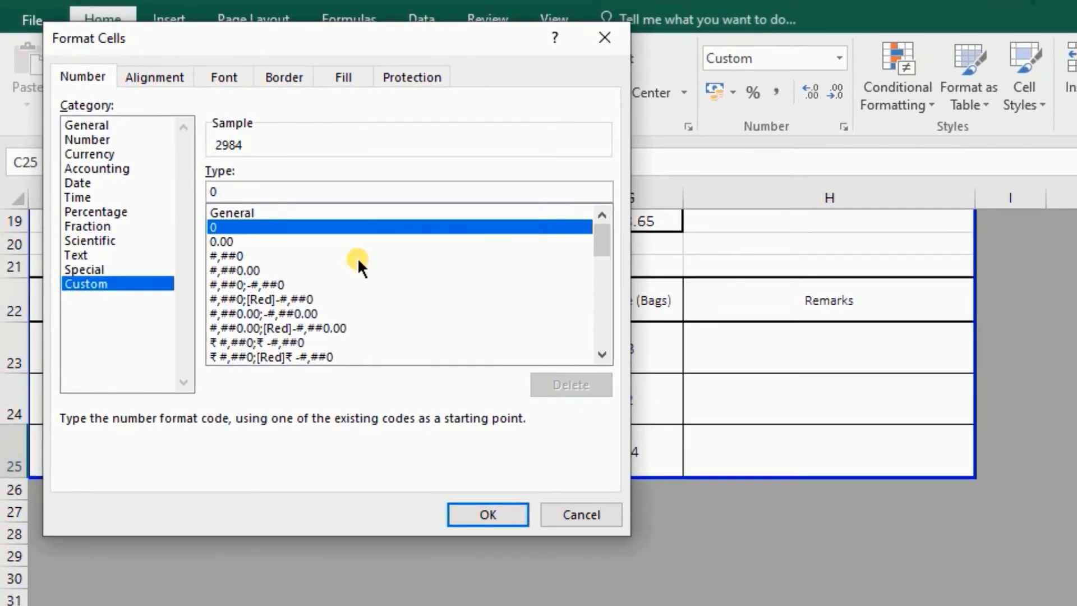
{"action": "type", "text": "\""}
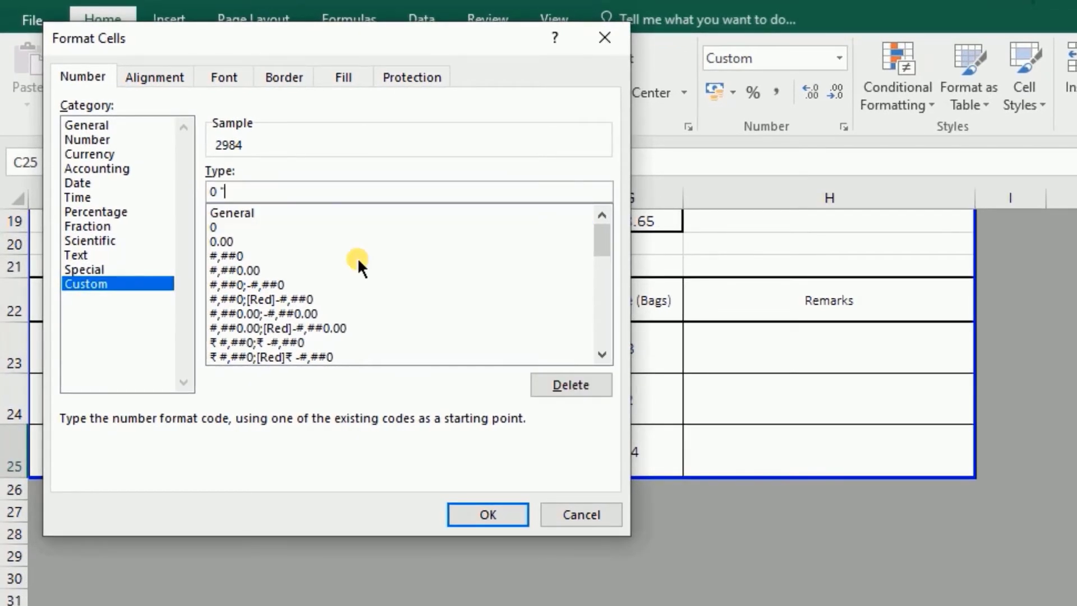
{"action": "type", "text": "Bags\""}
{"action": "left_click", "coordinate": [488, 515]}
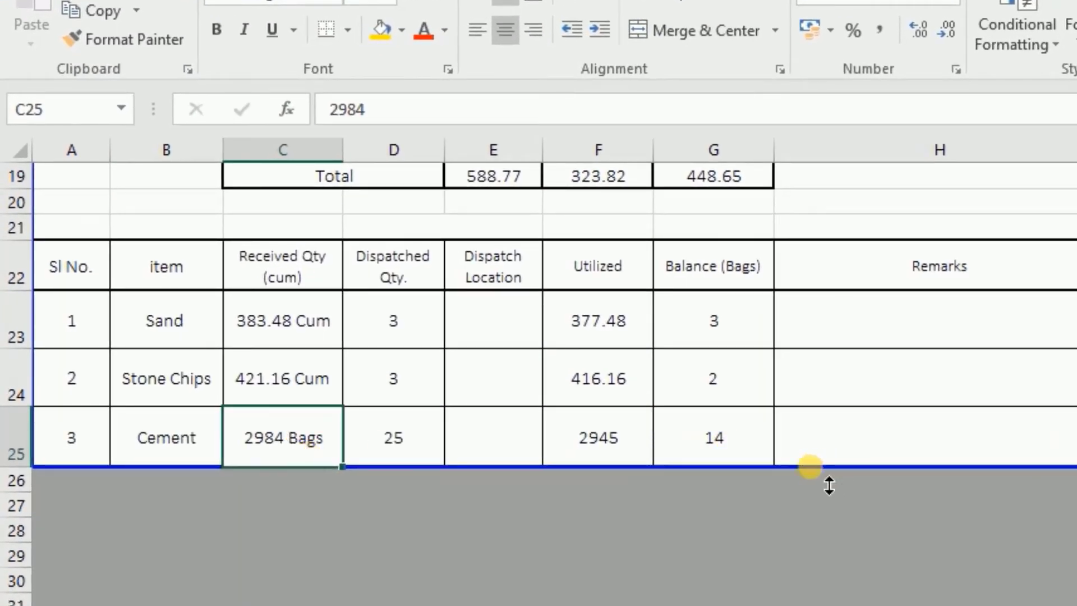
{"action": "scroll", "coordinate": [556, 516], "scroll_direction": "up", "scroll_amount": 5}
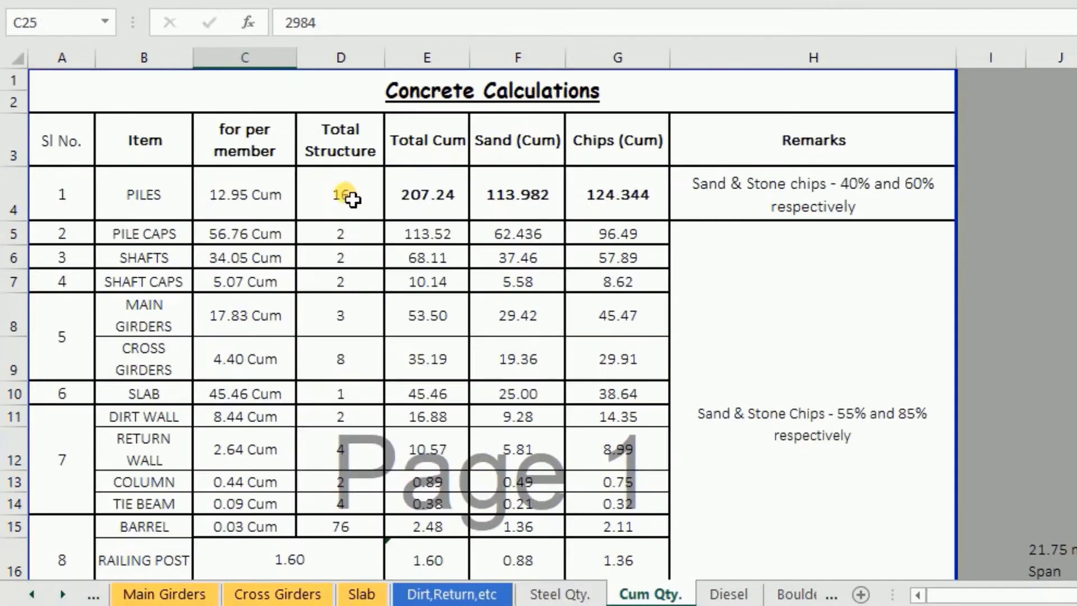
- Give the Total Structure counts in D4:D15 the custom format 0 "Nos"
{"action": "left_click", "coordinate": [348, 197]}
{"action": "key", "text": "ctrl+shift+Down"}
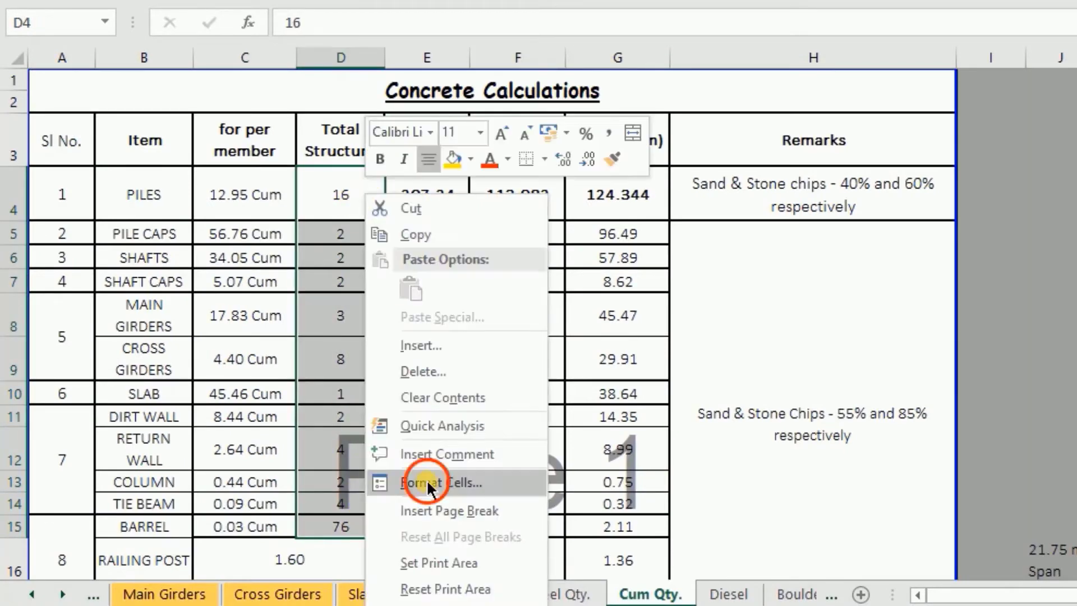
{"action": "key", "text": "ctrl+1"}
{"action": "triple_click", "coordinate": [364, 290]}
{"action": "type", "text": "0 \"Nos\""}
{"action": "key", "text": "Return"}
- Apply 0.00 "Cum" to the Total Cum column E and autofit its width
{"action": "left_click_drag", "start_coordinate": [427, 194], "coordinate": [426, 559]}
{"action": "right_click", "coordinate": [435, 189]}
{"action": "left_click", "coordinate": [480, 392]}
{"action": "scroll", "coordinate": [742, 448], "scroll_direction": "down", "scroll_amount": 15}
{"action": "left_click", "coordinate": [379, 421]}
{"action": "key", "text": "Return"}
{"action": "double_click", "coordinate": [470, 58]}
- Apply the 0.00 "Cum" format to the Sand and Chips quantity columns
{"action": "left_click_drag", "start_coordinate": [536, 193], "coordinate": [536, 572]}
{"action": "right_click", "coordinate": [555, 572]}
{"action": "left_click", "coordinate": [677, 481]}
{"action": "left_click", "coordinate": [556, 366]}
{"action": "left_click", "coordinate": [806, 548]}
{"action": "scroll", "coordinate": [668, 365], "scroll_direction": "down", "scroll_amount": 2}
{"action": "scroll", "coordinate": [669, 365], "scroll_direction": "up", "scroll_amount": 2}
{"action": "left_click", "coordinate": [757, 337]}
{"action": "scroll", "coordinate": [593, 247], "scroll_direction": "down", "scroll_amount": 2}
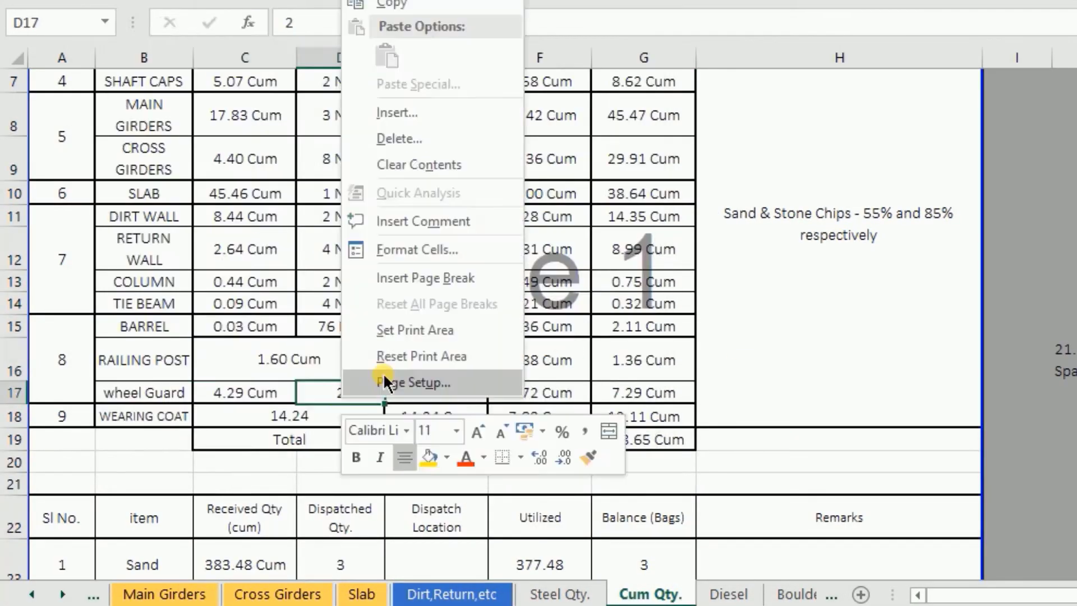
- Apply the 0.00 "Cum" format to the Wearing Coat quantity in C18
{"action": "left_click", "coordinate": [244, 417]}
{"action": "right_click", "coordinate": [244, 416]}
{"action": "left_click", "coordinate": [397, 247]}
{"action": "left_click", "coordinate": [131, 255]}
{"action": "scroll", "coordinate": [647, 319], "scroll_direction": "down", "scroll_amount": 10}
{"action": "left_click", "coordinate": [283, 299]}
{"action": "left_click", "coordinate": [526, 480]}
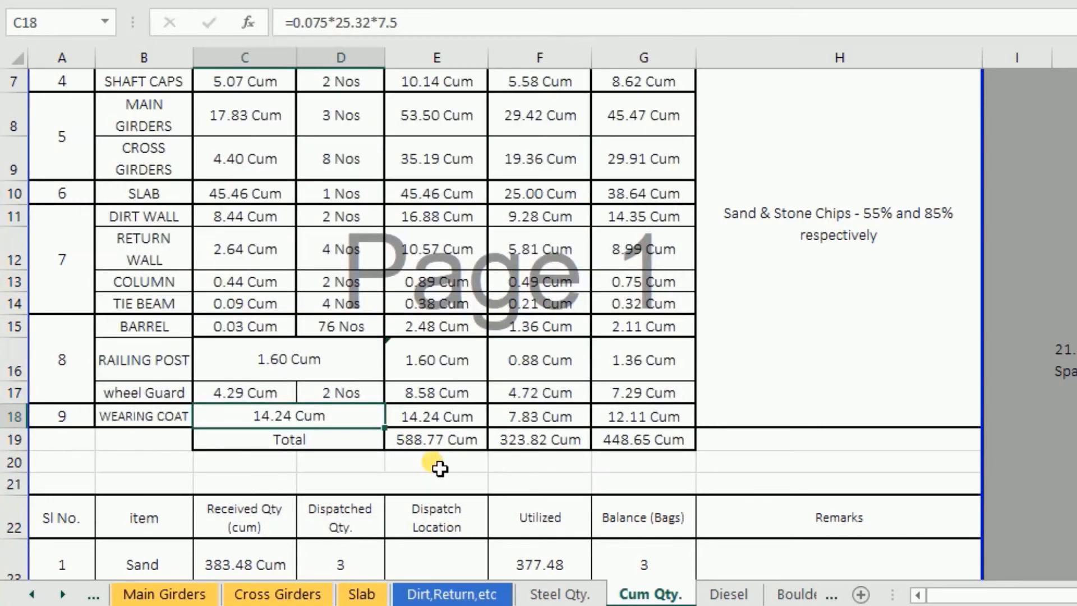
{"action": "scroll", "coordinate": [443, 464], "scroll_direction": "down", "scroll_amount": 2}
{"action": "scroll", "coordinate": [596, 417], "scroll_direction": "up", "scroll_amount": 2}
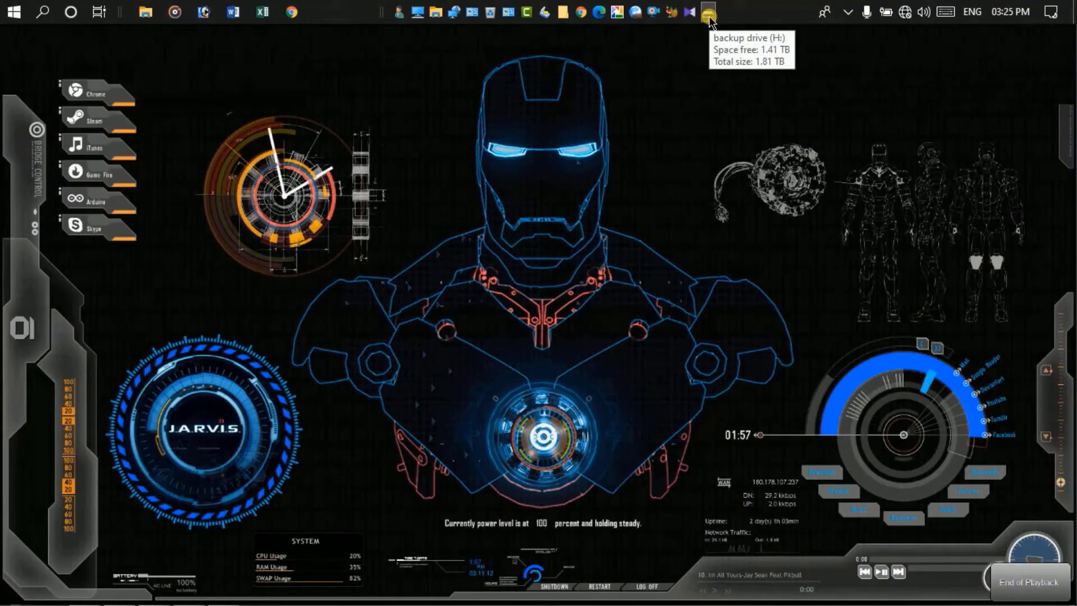
- Open DIESEL UTILIZATION ALL BRIDGE SITES from backup drive (H:) > Kangkan_PC > Local Disk - D
{"action": "left_click", "coordinate": [709, 13]}
{"action": "double_click", "coordinate": [253, 142]}
{"action": "double_click", "coordinate": [284, 195]}
{"action": "scroll", "coordinate": [291, 341], "scroll_direction": "down", "scroll_amount": 3}
{"action": "scroll", "coordinate": [290, 342], "scroll_direction": "down", "scroll_amount": 2}
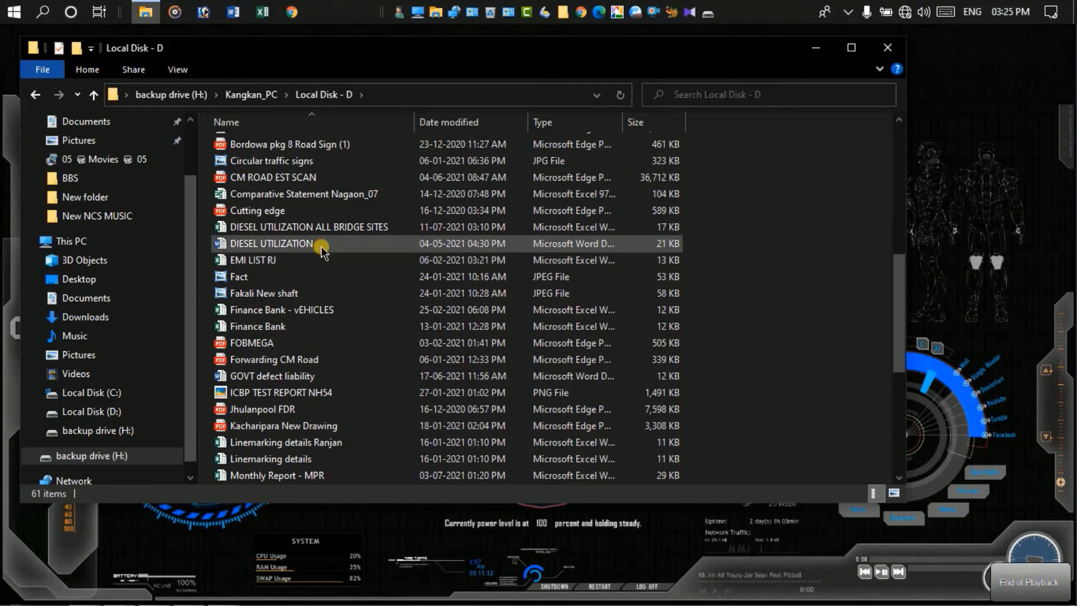
{"action": "double_click", "coordinate": [329, 229]}
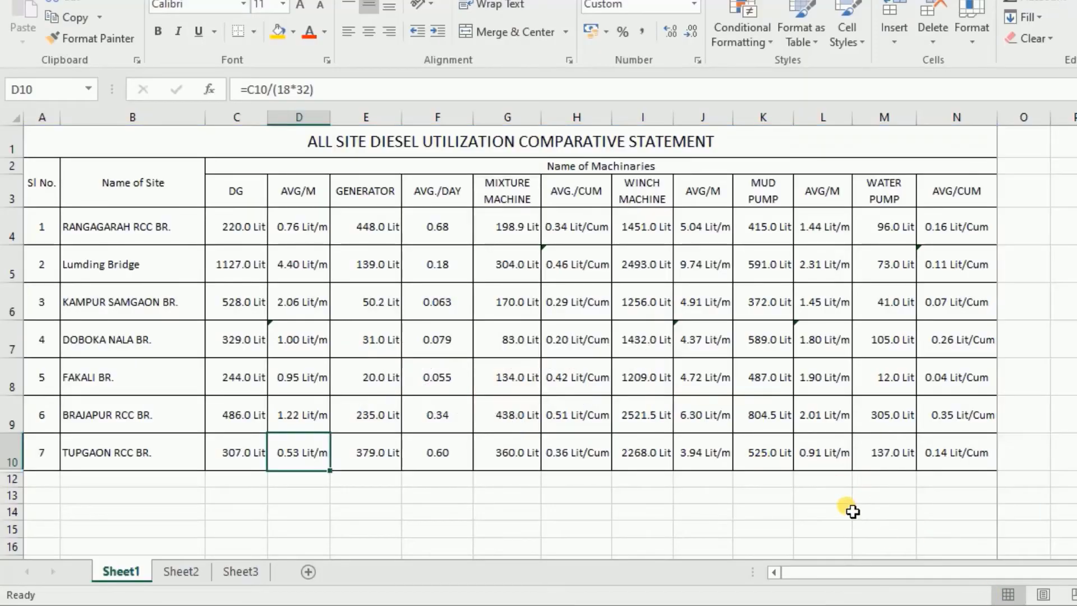
{"action": "scroll", "coordinate": [171, 347], "scroll_direction": "up", "scroll_amount": 2, "text": "ctrl"}
{"action": "scroll", "coordinate": [180, 355], "scroll_direction": "up", "scroll_amount": 3, "text": "ctrl"}
{"action": "scroll", "coordinate": [216, 320], "scroll_direction": "up", "scroll_amount": 2}
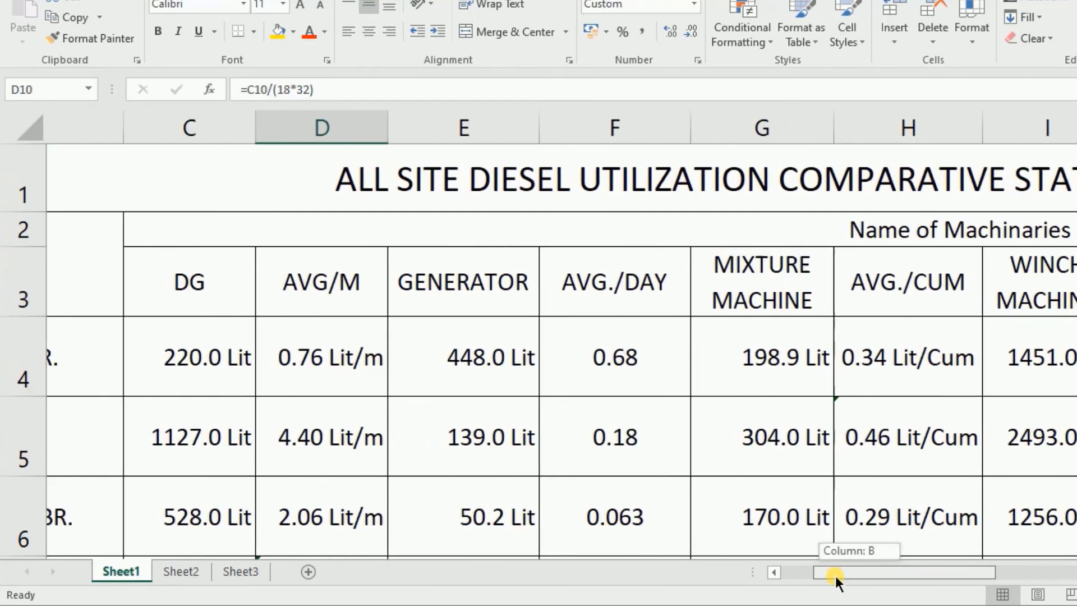
{"action": "left_click_drag", "start_coordinate": [860, 575], "coordinate": [825, 576]}
{"action": "left_click", "coordinate": [456, 376]}
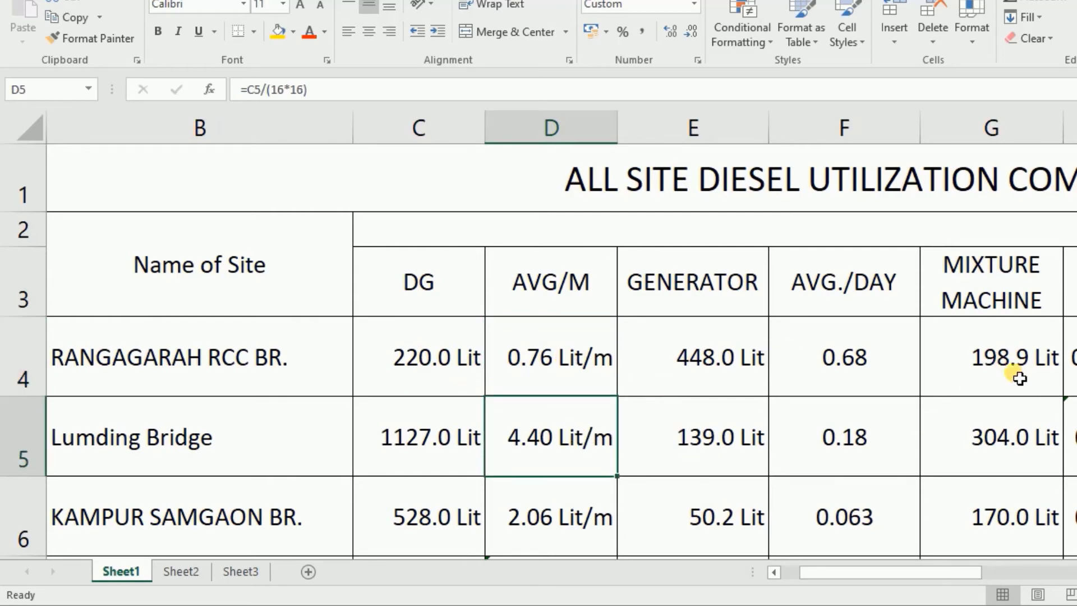
{"action": "left_click_drag", "start_coordinate": [848, 587], "coordinate": [884, 575]}
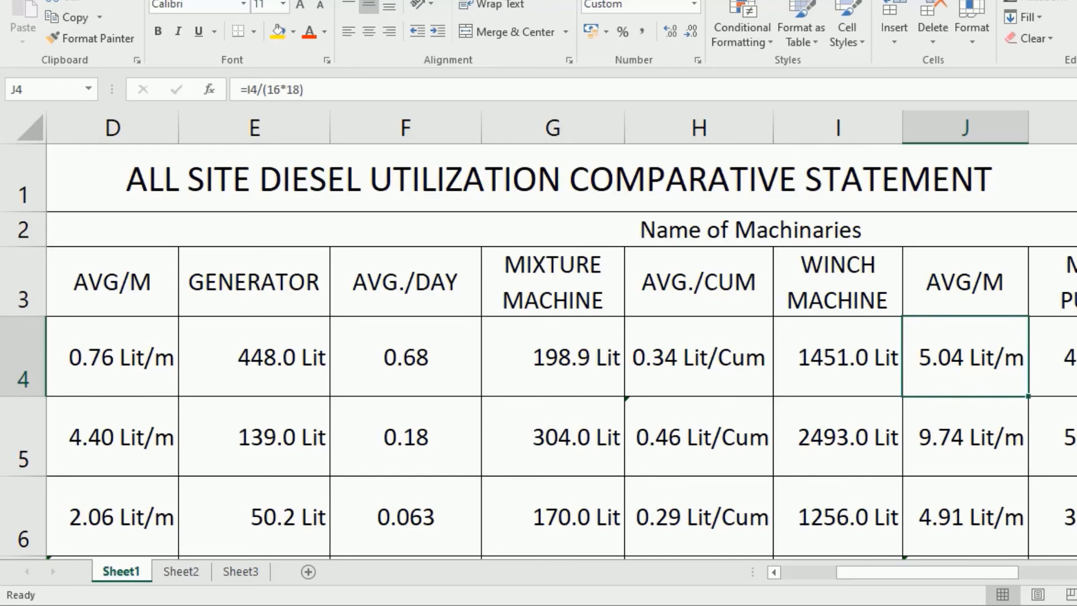
{"action": "scroll", "coordinate": [539, 354], "scroll_direction": "down", "scroll_amount": 1}
{"action": "scroll", "coordinate": [539, 353], "scroll_direction": "down", "scroll_amount": 1}
{"action": "scroll", "coordinate": [538, 354], "scroll_direction": "down", "scroll_amount": 1}
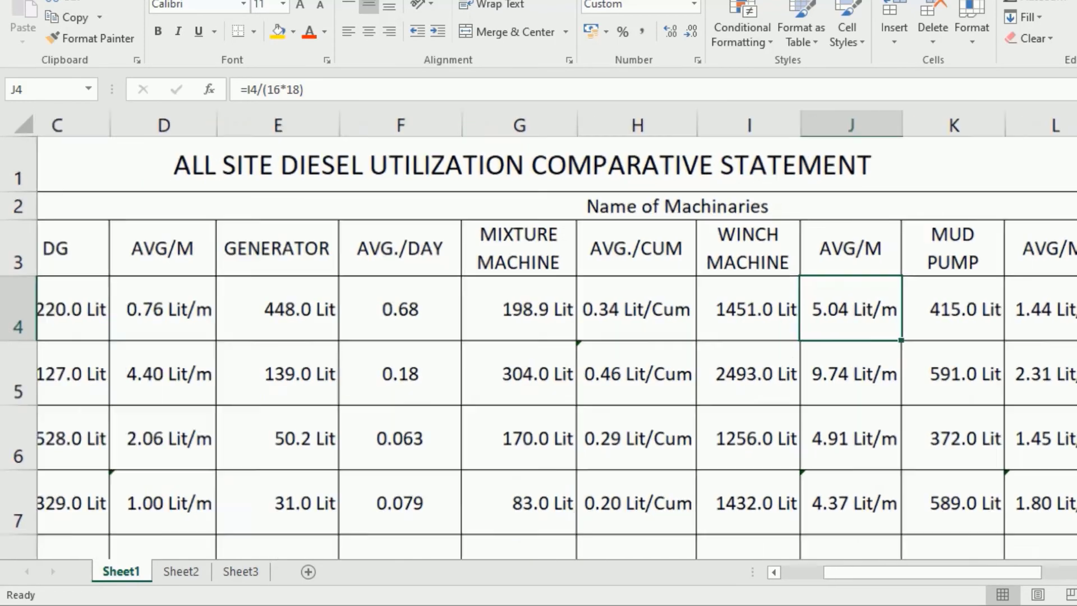
{"action": "scroll", "coordinate": [539, 353], "scroll_direction": "down", "scroll_amount": 1}
{"action": "scroll", "coordinate": [539, 337], "scroll_direction": "down", "scroll_amount": 1}
{"action": "scroll", "coordinate": [538, 337], "scroll_direction": "down", "scroll_amount": 1}
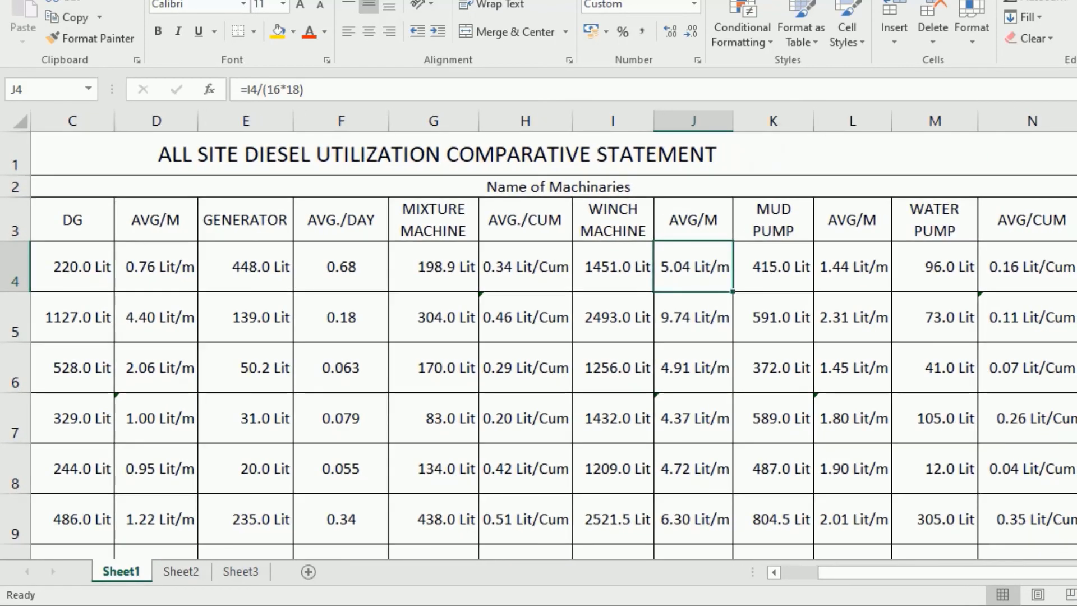
{"action": "scroll", "coordinate": [538, 336], "scroll_direction": "down", "scroll_amount": 1}
{"action": "scroll", "coordinate": [539, 337], "scroll_direction": "down", "scroll_amount": 1}
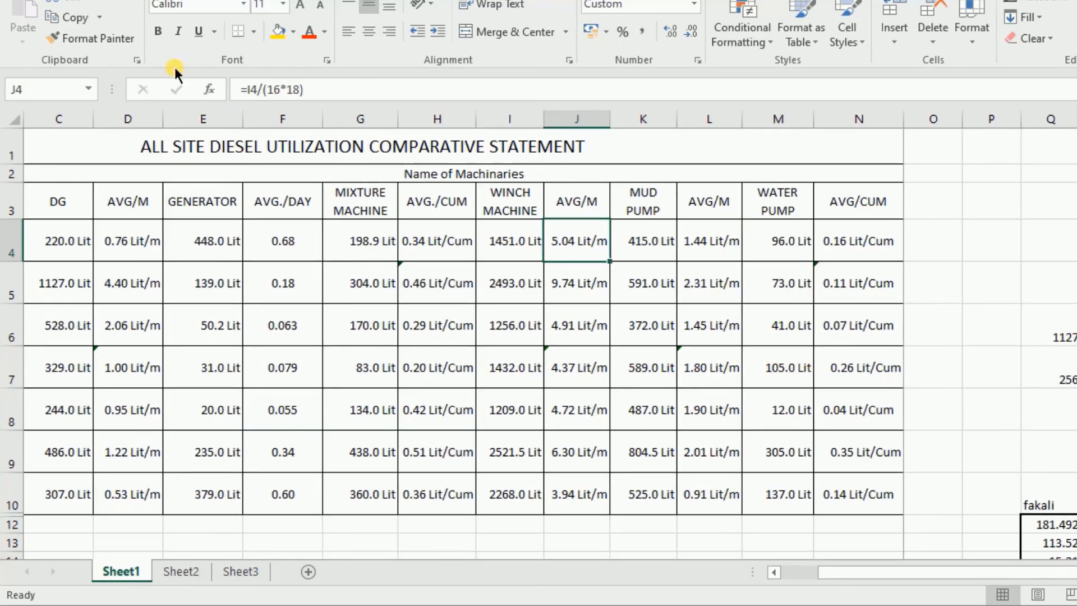